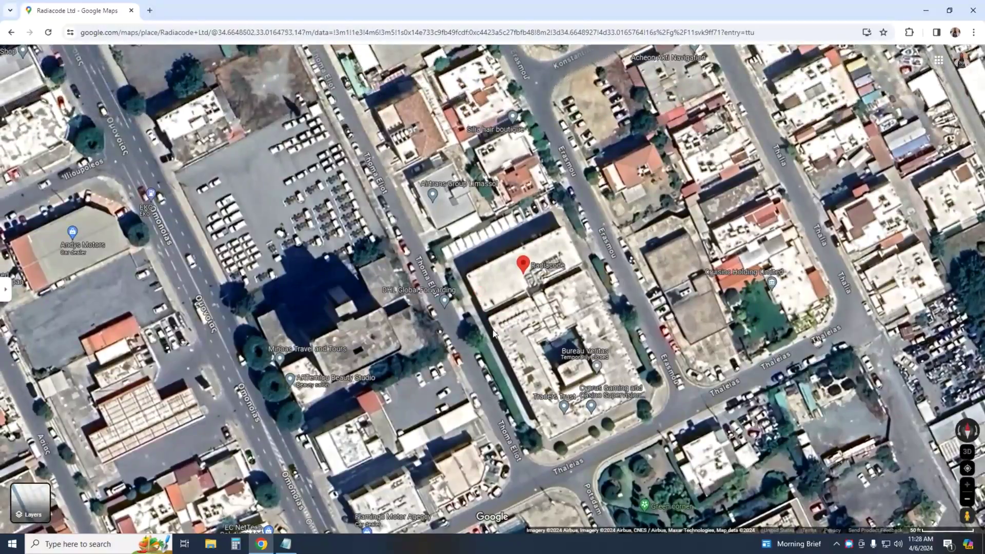
- Zoom the satellite map out from the Radiacode Ltd pin in Limassol to the Eastern Mediterranean
{"action": "scroll", "coordinate": [493, 334], "scroll_direction": "down", "scroll_amount": 5}
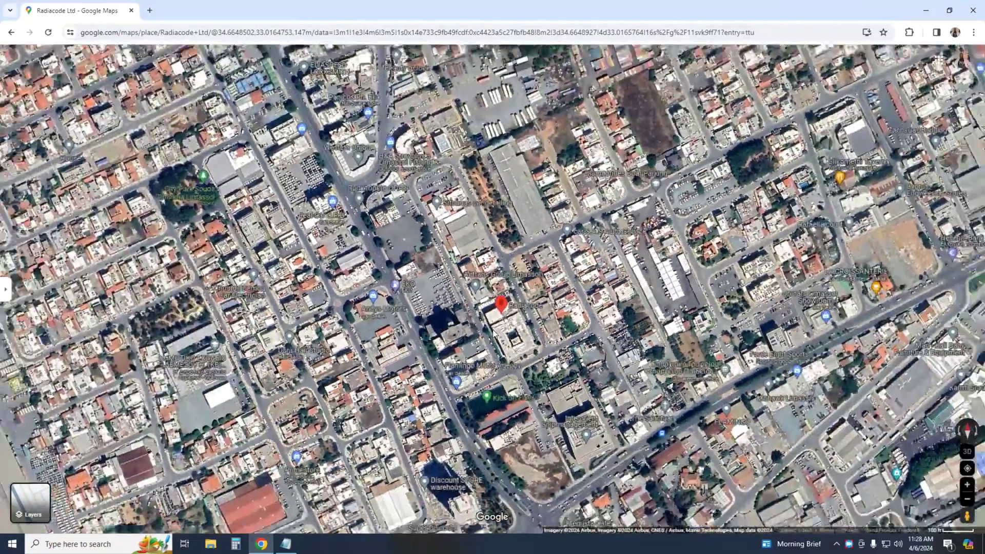
{"action": "scroll", "coordinate": [493, 331], "scroll_direction": "down", "scroll_amount": 15}
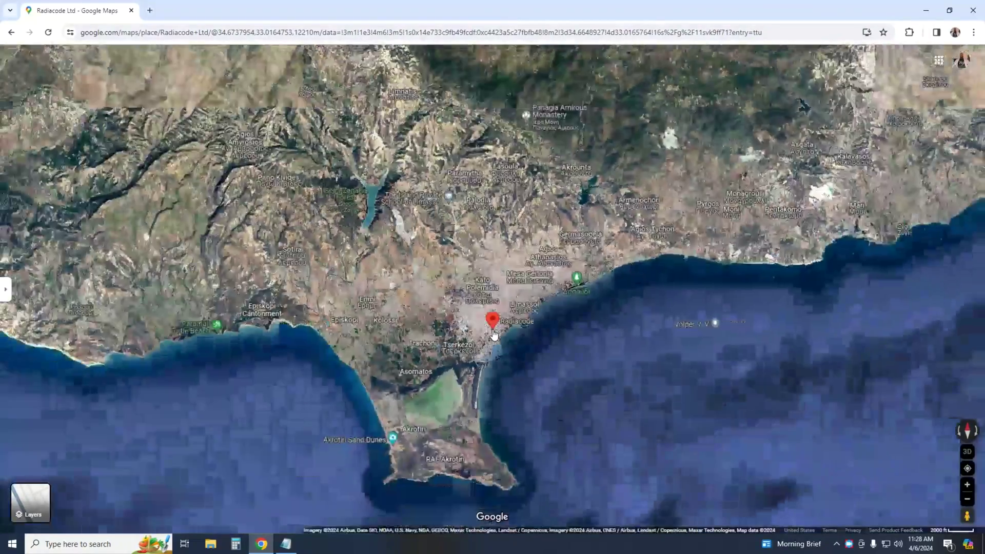
{"action": "scroll", "coordinate": [493, 334], "scroll_direction": "down", "scroll_amount": 12}
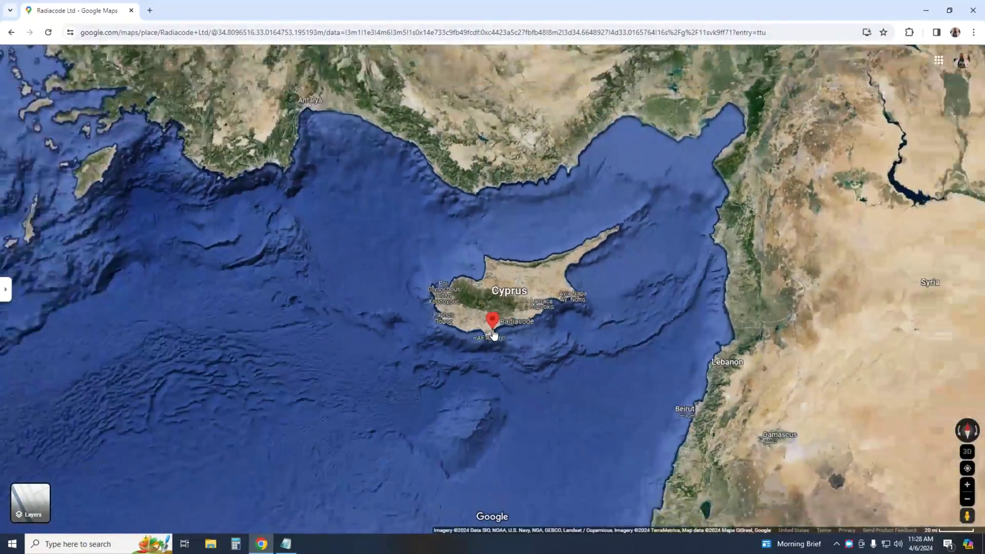
{"action": "scroll", "coordinate": [493, 334], "scroll_direction": "down", "scroll_amount": 6}
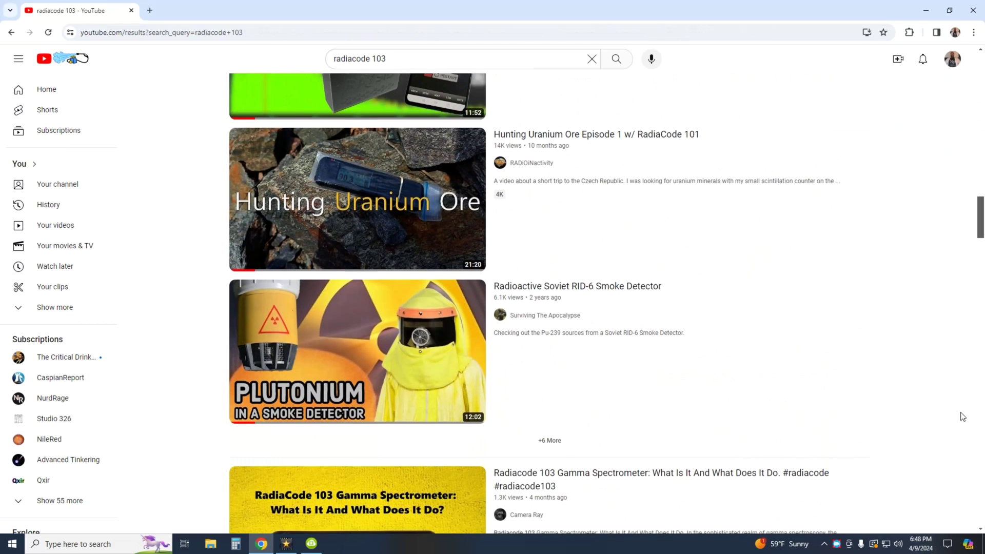
{"action": "scroll", "coordinate": [962, 416], "scroll_direction": "down", "scroll_amount": 10}
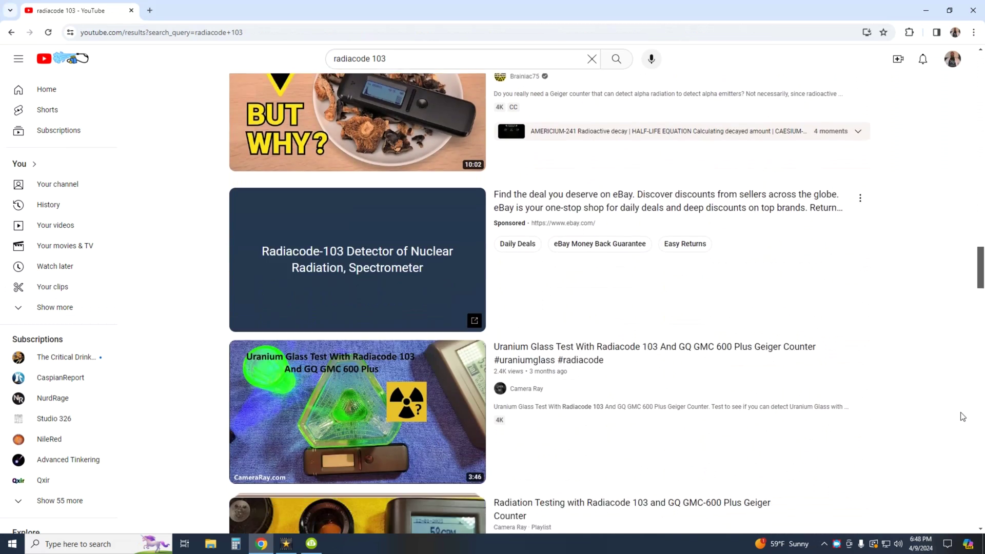
{"action": "scroll", "coordinate": [963, 416], "scroll_direction": "down", "scroll_amount": 2}
{"action": "scroll", "coordinate": [963, 416], "scroll_direction": "down", "scroll_amount": 5}
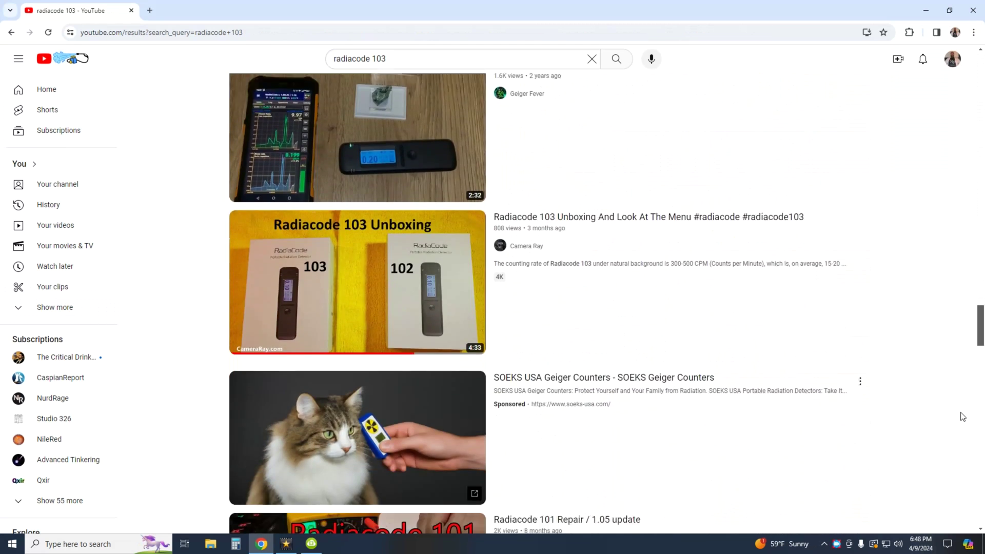
{"action": "scroll", "coordinate": [962, 416], "scroll_direction": "down", "scroll_amount": 11}
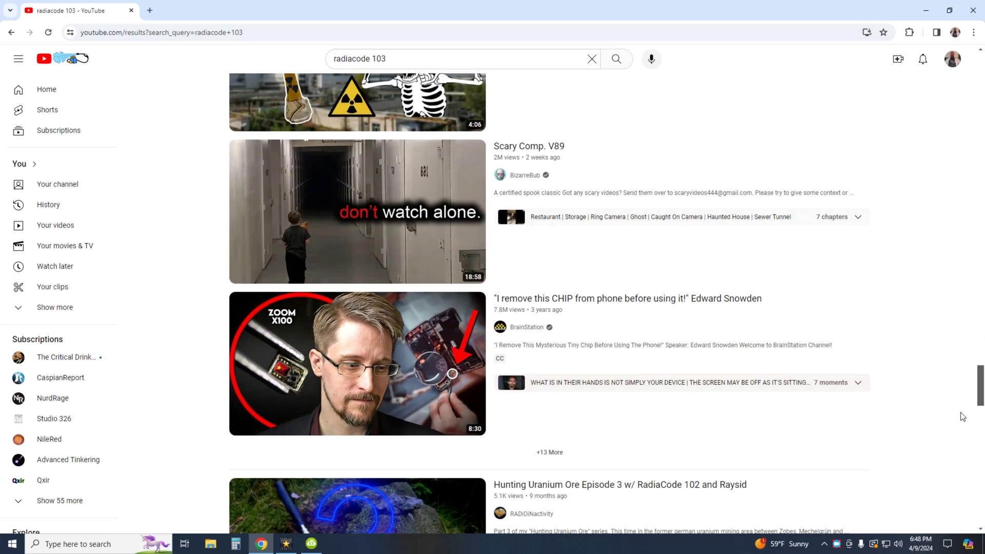
{"action": "scroll", "coordinate": [963, 416], "scroll_direction": "down", "scroll_amount": 10}
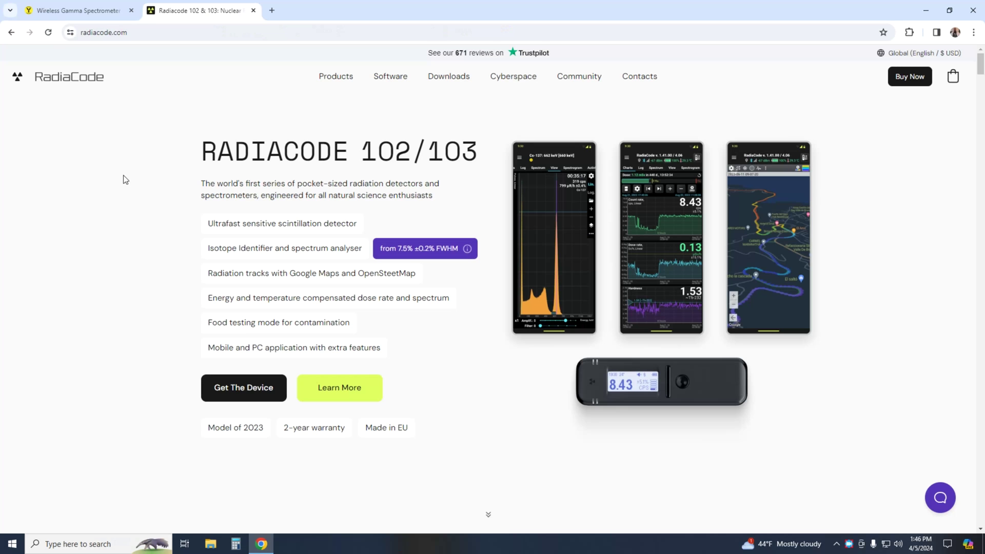
{"action": "scroll", "coordinate": [124, 179], "scroll_direction": "down", "scroll_amount": 8}
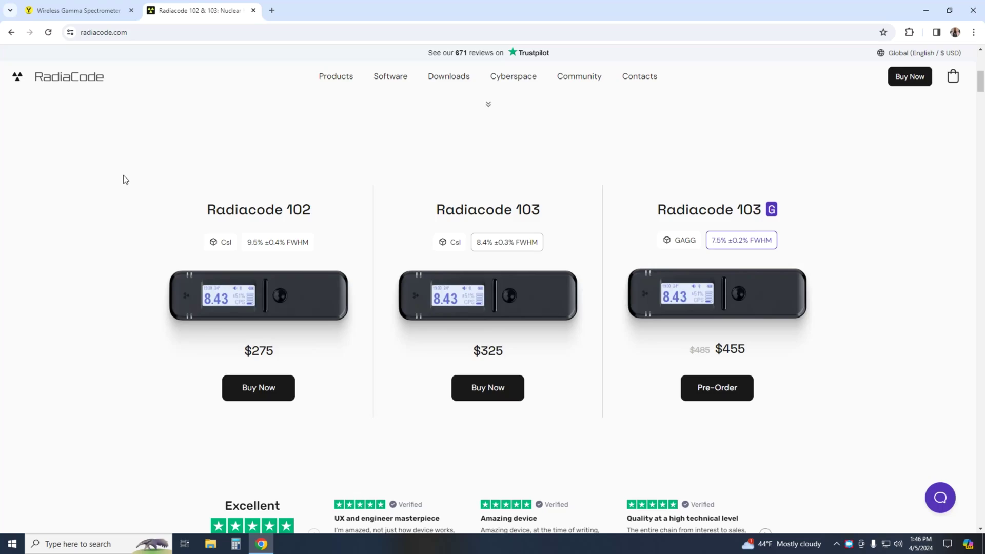
{"action": "scroll", "coordinate": [123, 178], "scroll_direction": "down", "scroll_amount": 8}
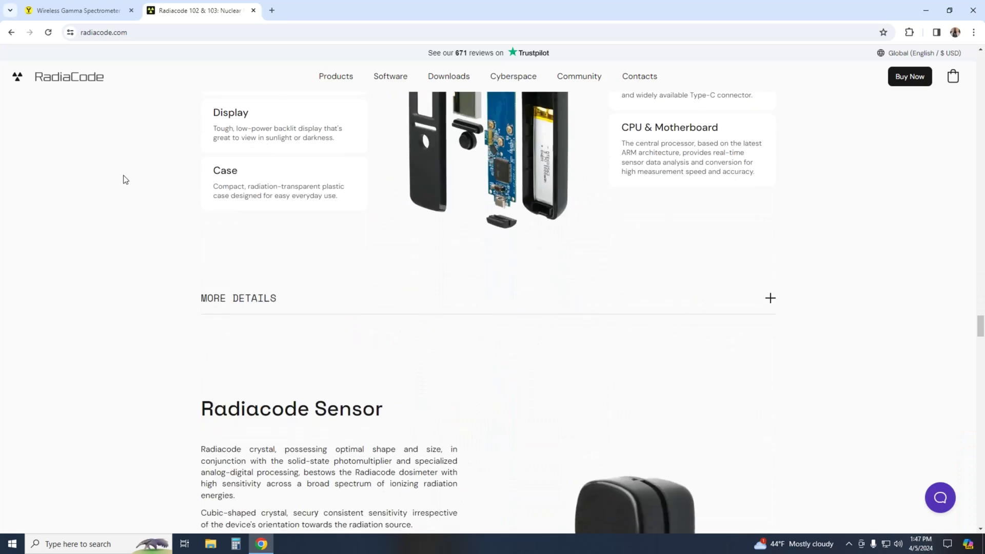
{"action": "scroll", "coordinate": [123, 176], "scroll_direction": "up", "scroll_amount": 4}
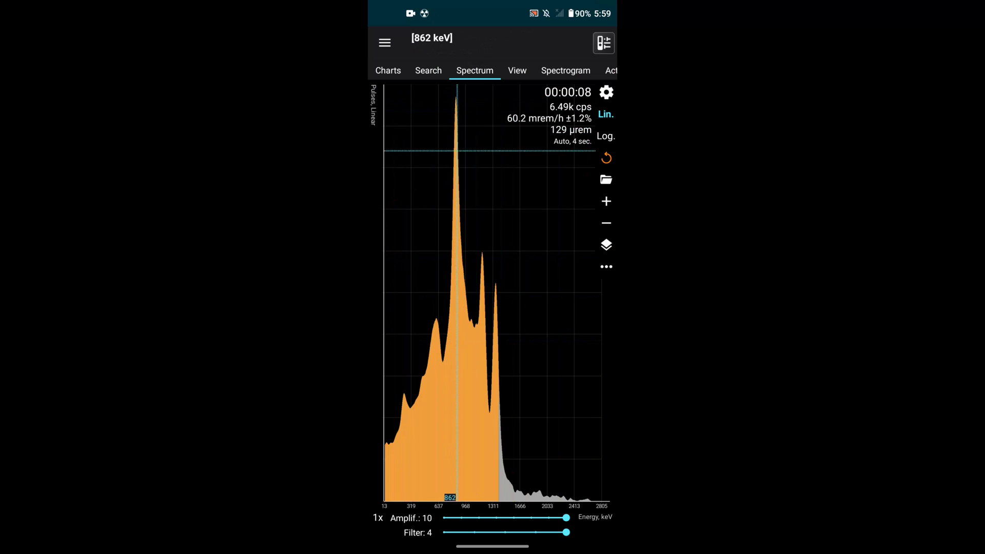
- Move the spectrum marker left to about 828 keV
{"action": "left_click_drag", "start_coordinate": [457, 308], "coordinate": [455, 308]}
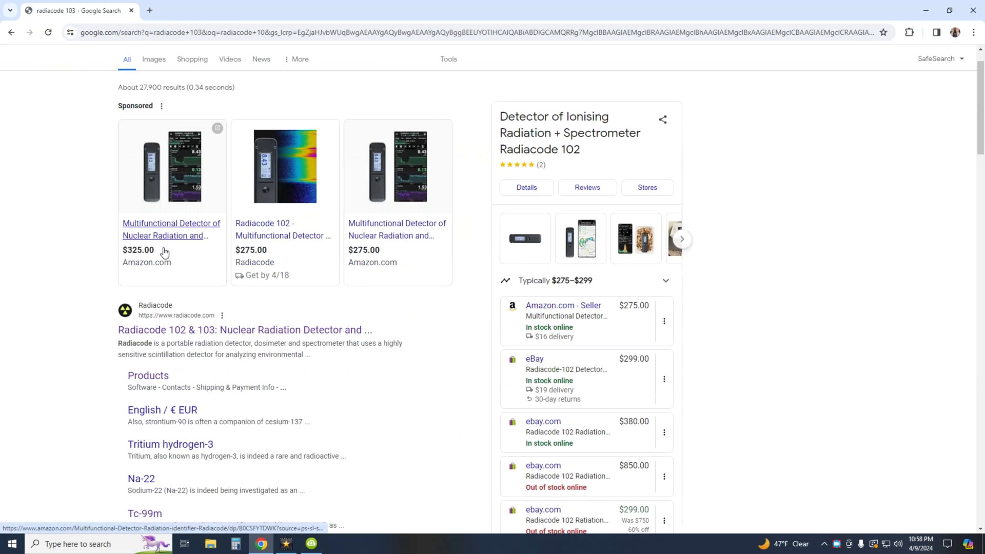
{"action": "scroll", "coordinate": [164, 253], "scroll_direction": "down", "scroll_amount": 1}
- Run the downloaded RadiaCode (2).exe installer from its download folder
{"action": "left_click", "coordinate": [229, 269]}
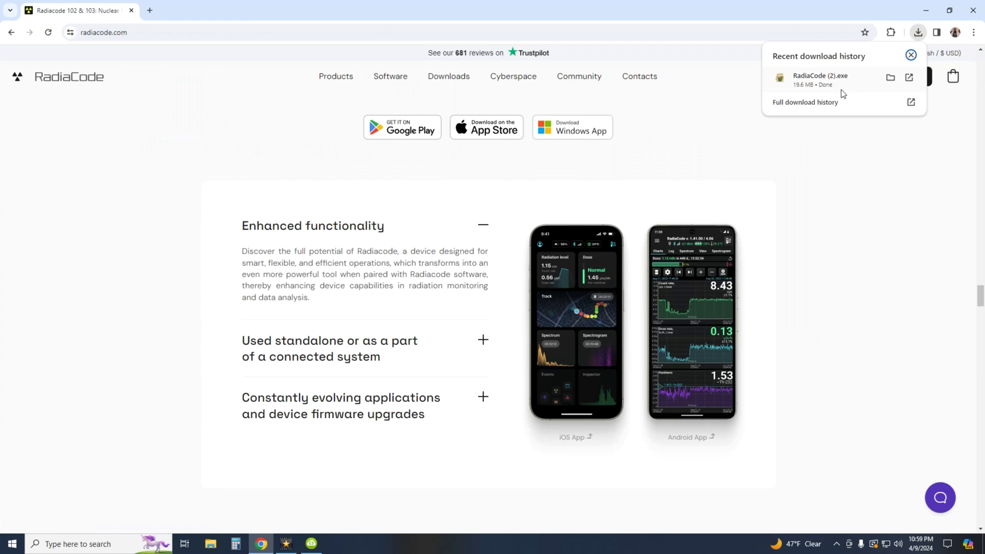
{"action": "left_click", "coordinate": [890, 78]}
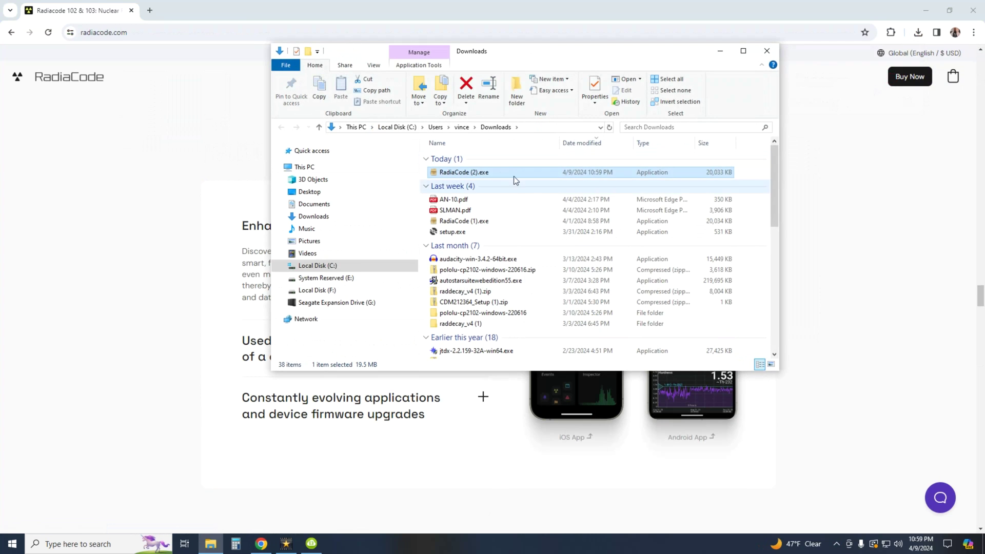
{"action": "double_click", "coordinate": [499, 172]}
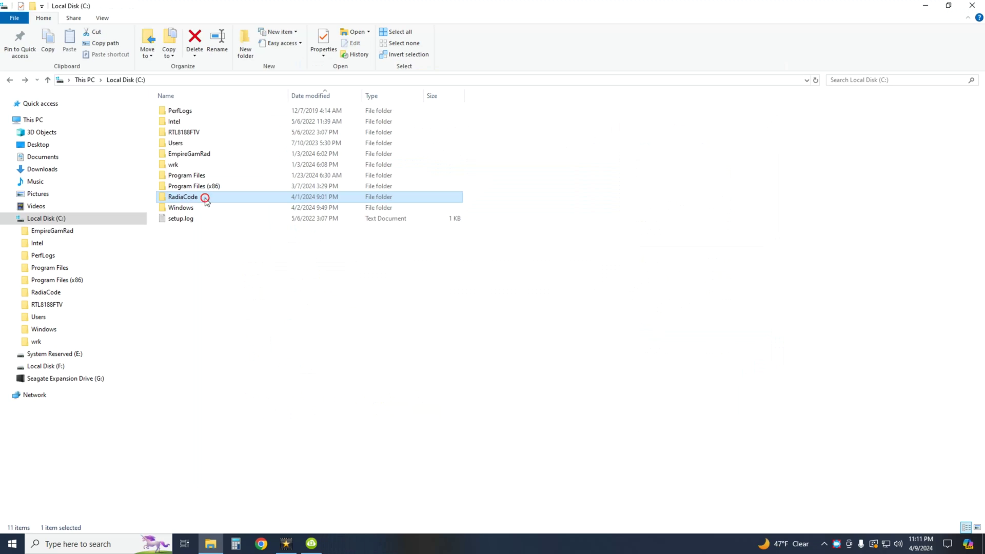
- Open AppIsotopes.csv from C:\RadiaCode\1_10_02 in the spreadsheet program
{"action": "double_click", "coordinate": [205, 196]}
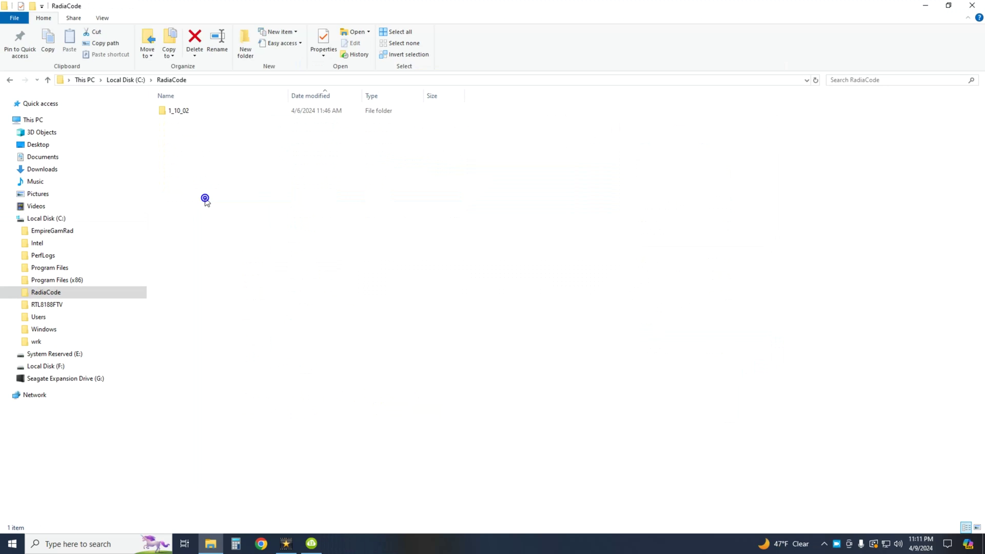
{"action": "double_click", "coordinate": [185, 113]}
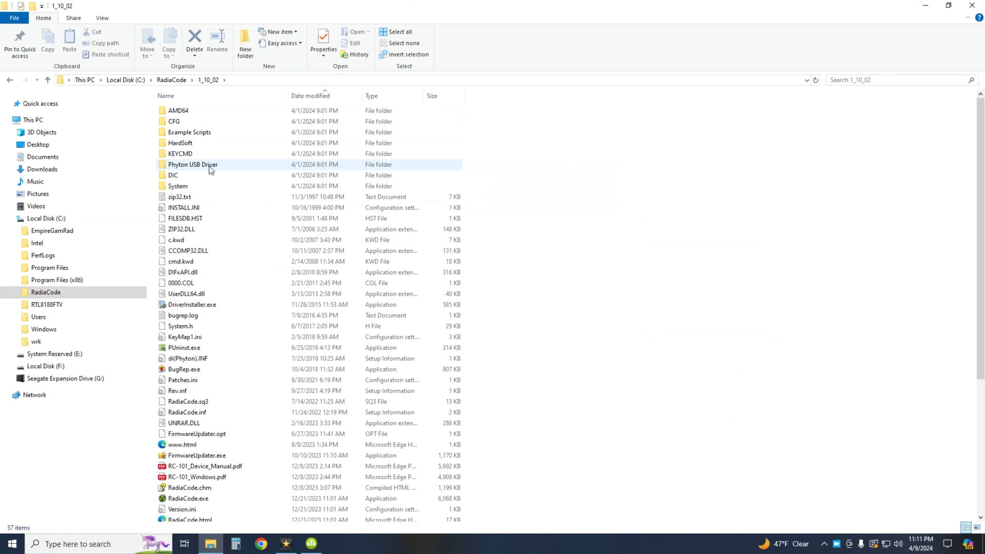
{"action": "scroll", "coordinate": [209, 169], "scroll_direction": "down", "scroll_amount": 6}
{"action": "left_click", "coordinate": [221, 389]}
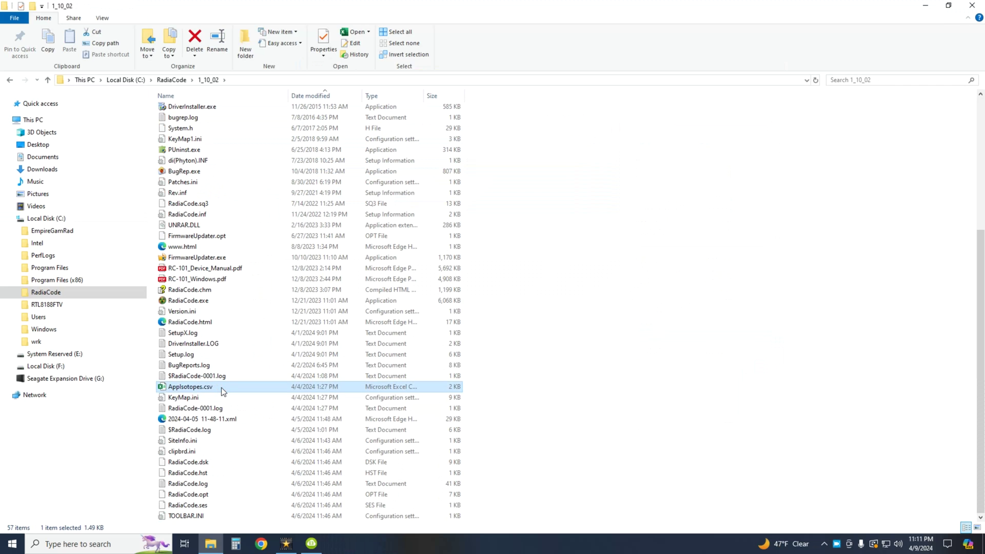
{"action": "double_click", "coordinate": [223, 391]}
- Maximize Excel, scroll to the end of the isotope list, then right-click a hidden tray icon
{"action": "left_click", "coordinate": [865, 62]}
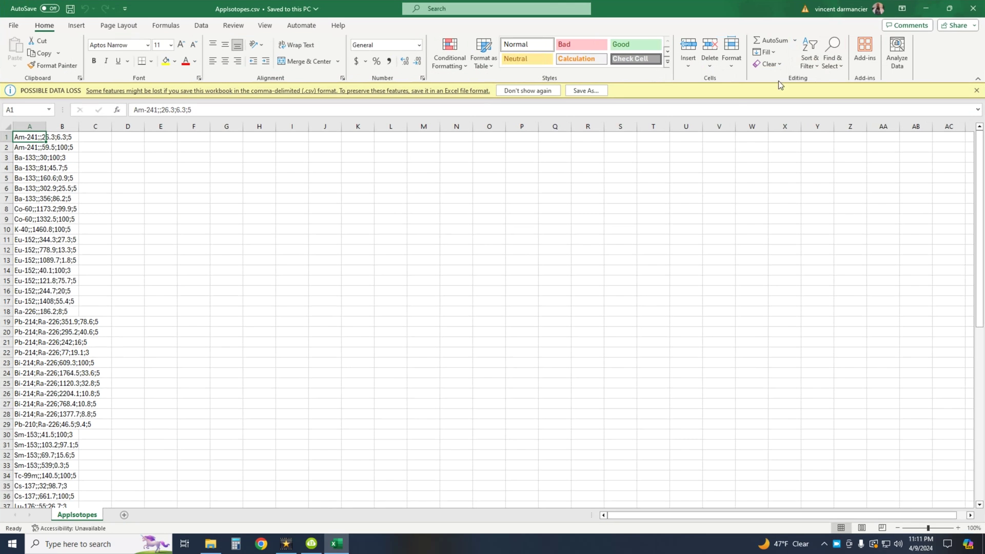
{"action": "scroll", "coordinate": [288, 213], "scroll_direction": "down", "scroll_amount": 15}
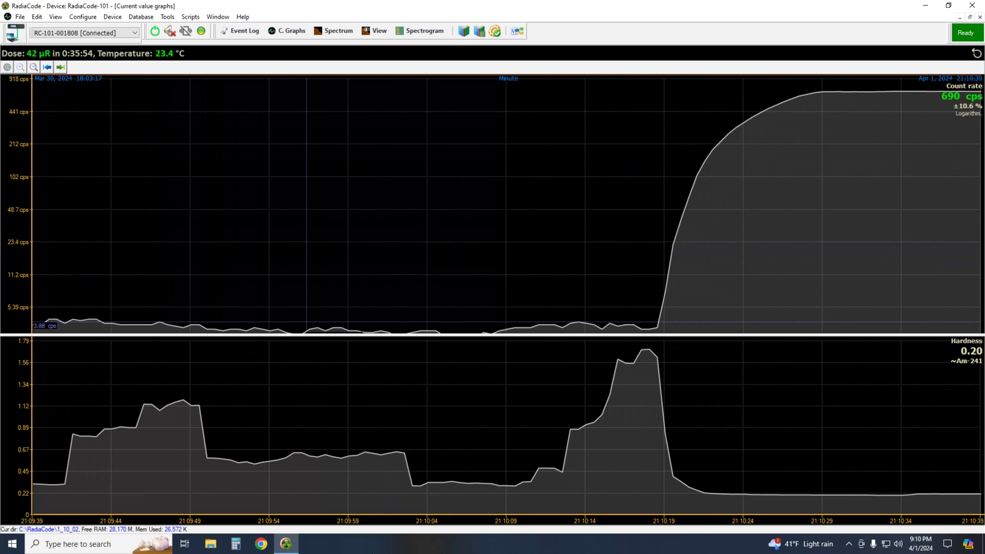
{"action": "left_click", "coordinate": [849, 544]}
{"action": "right_click", "coordinate": [828, 522]}
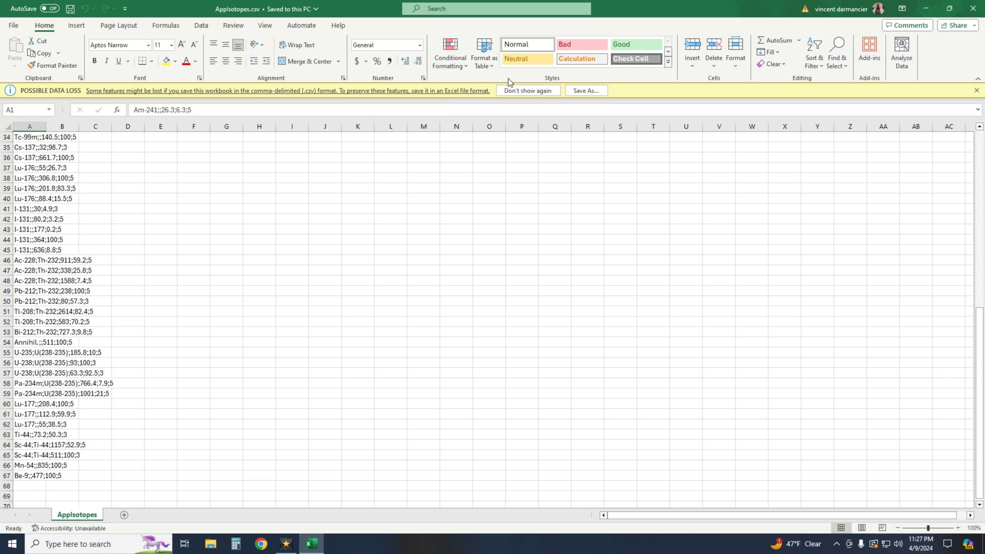
- Close Excel, launch the RadiaCode PC program and switch to the C. Graphs view
{"action": "left_click", "coordinate": [974, 9]}
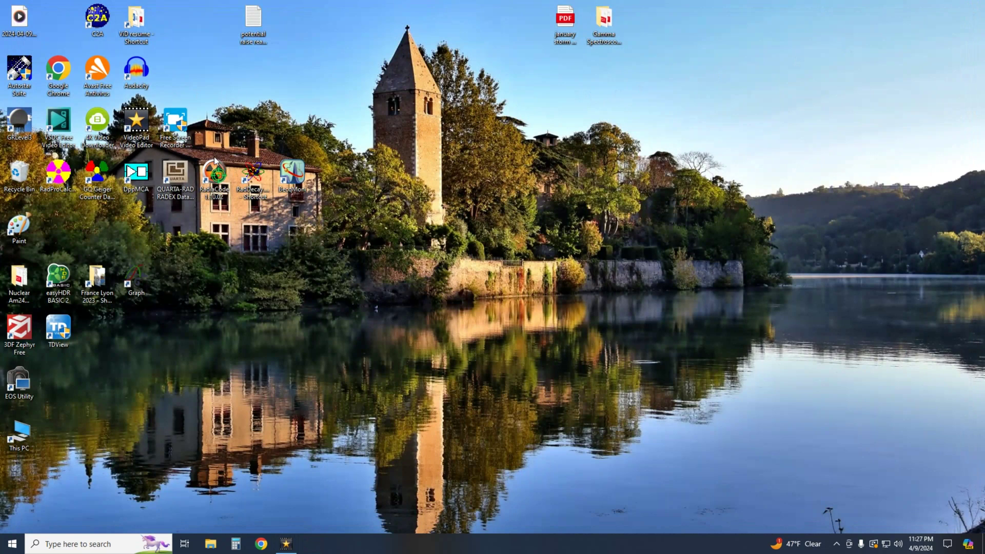
{"action": "double_click", "coordinate": [215, 174]}
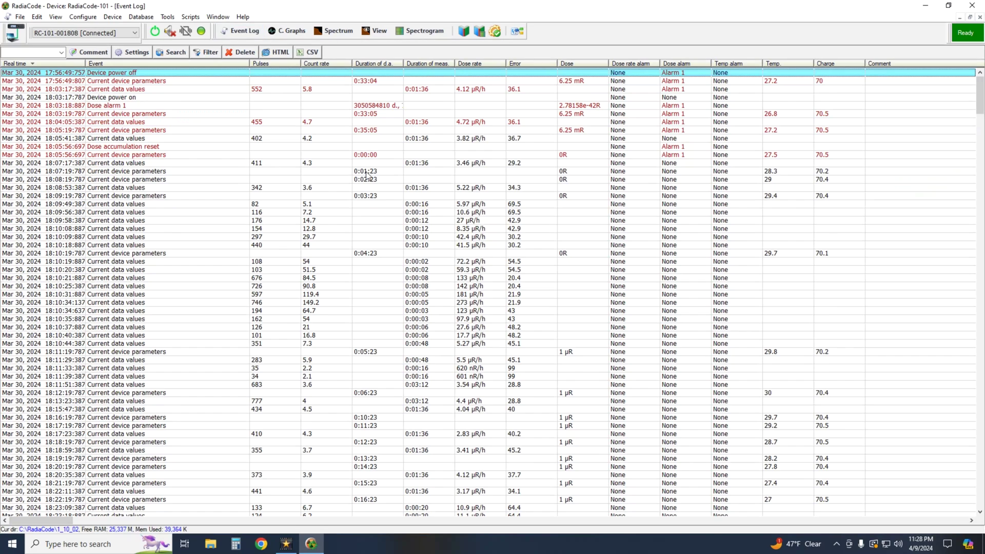
{"action": "left_click", "coordinate": [288, 31]}
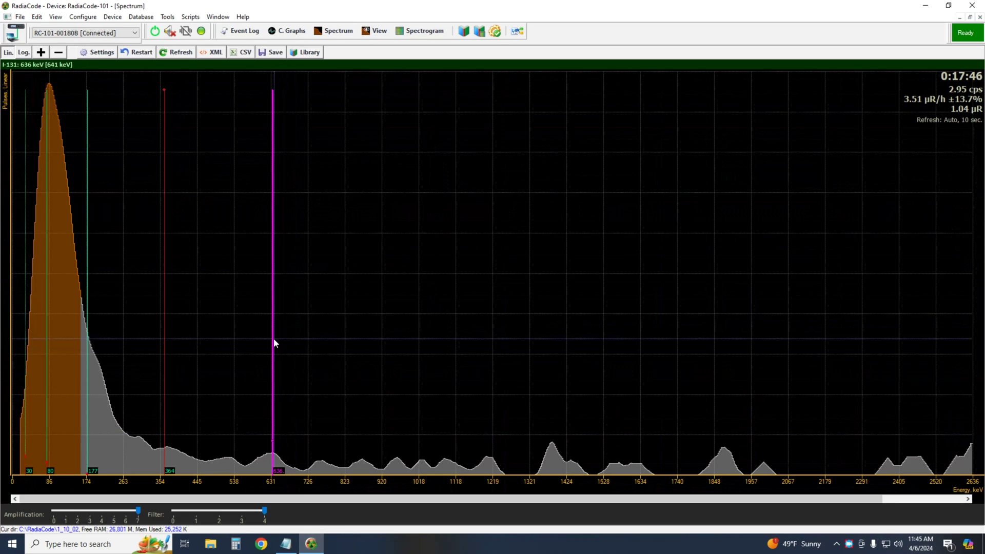
- Switch to the Custom isotope library and identify the main peak as Mn-54 at 835 keV
{"action": "left_click", "coordinate": [102, 53]}
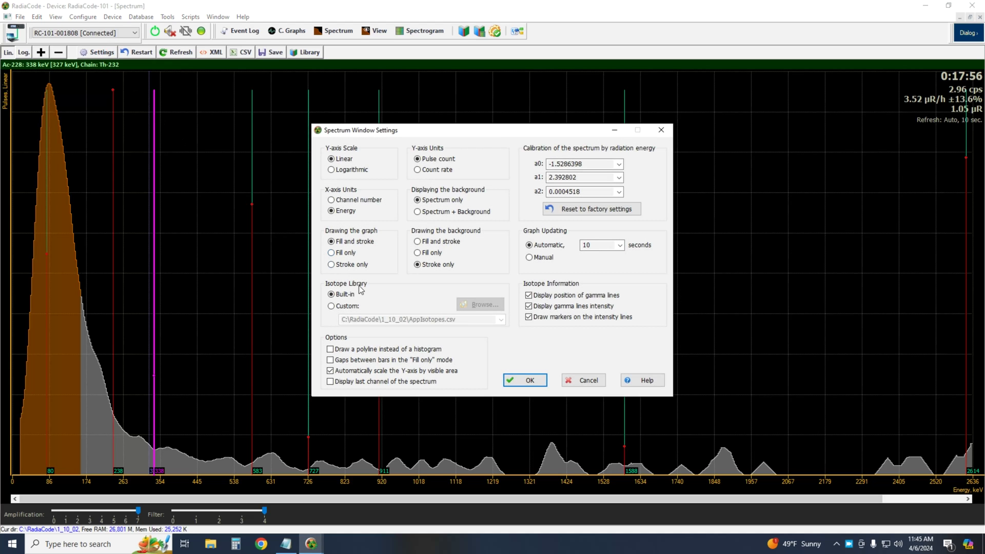
{"action": "left_click", "coordinate": [332, 307]}
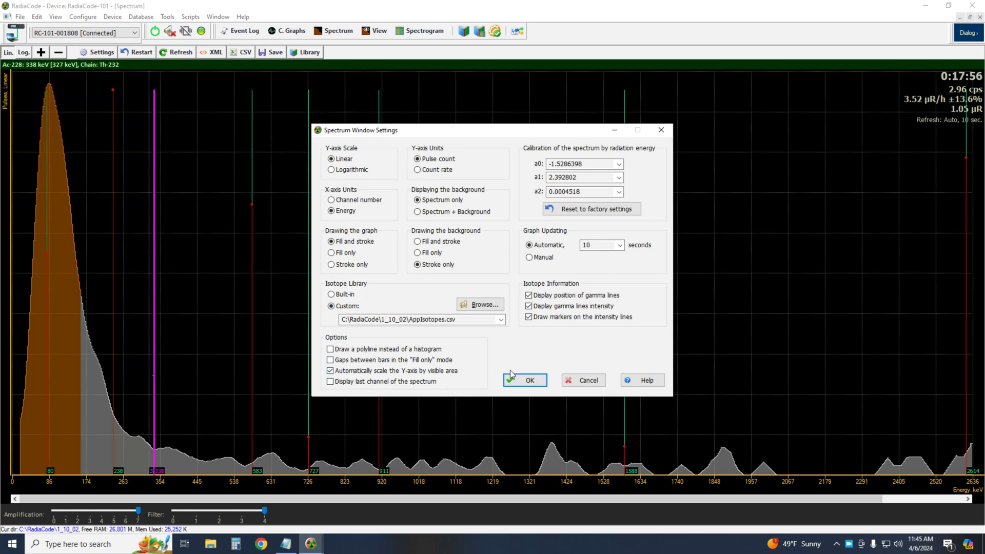
{"action": "left_click", "coordinate": [527, 382]}
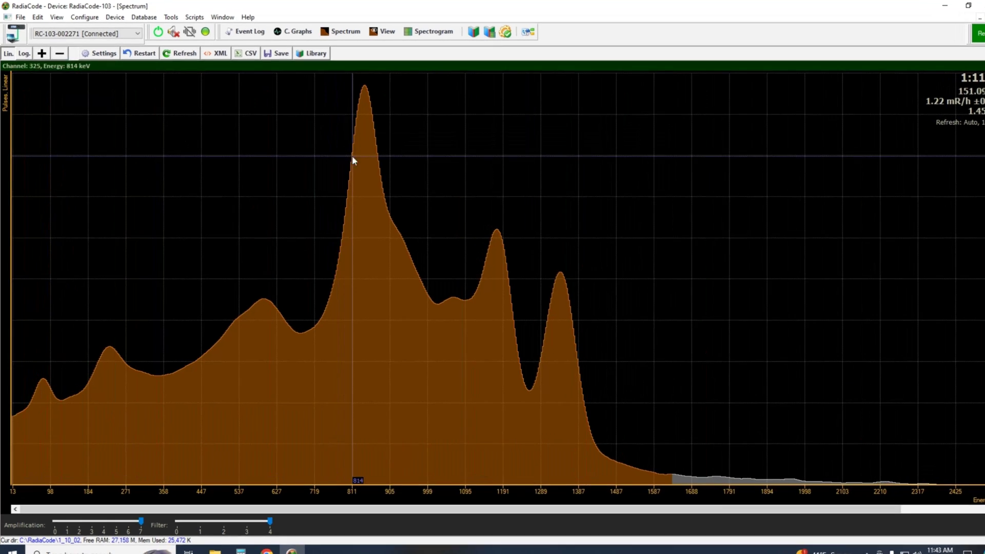
{"action": "left_click", "coordinate": [427, 184]}
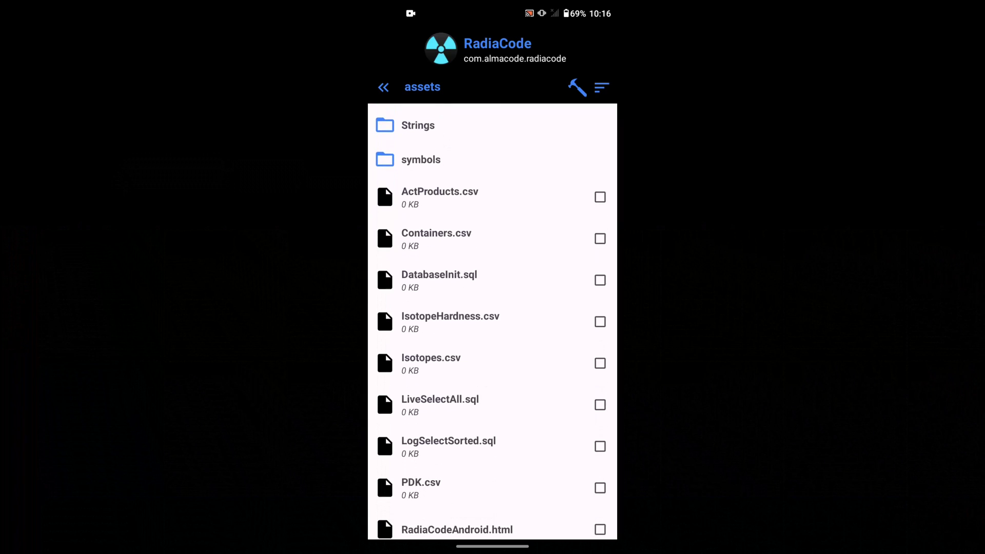
- Scroll the app's assets folder in APK Explorer and open Isotopes.csv
{"action": "scroll", "coordinate": [493, 320], "scroll_direction": "down", "scroll_amount": 5}
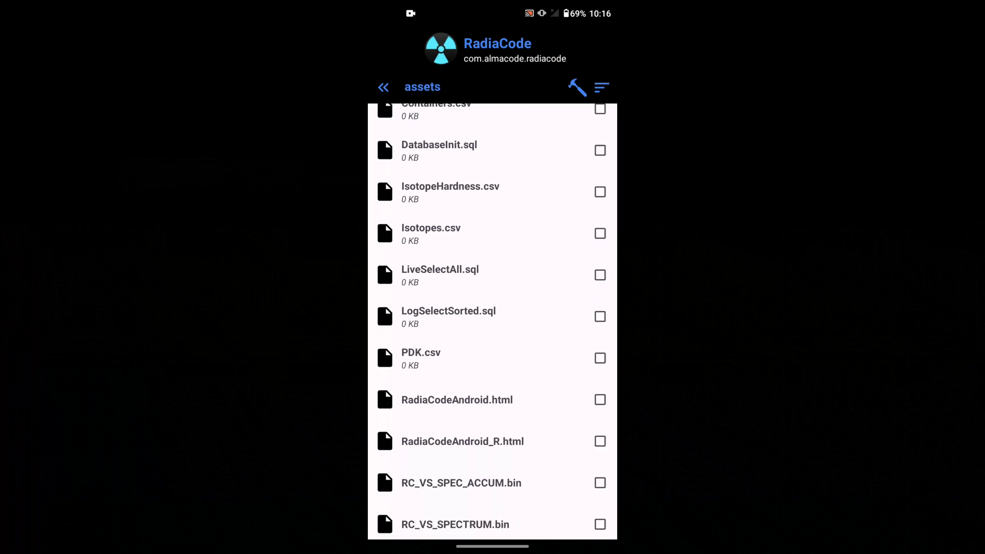
{"action": "scroll", "coordinate": [492, 321], "scroll_direction": "down", "scroll_amount": 2}
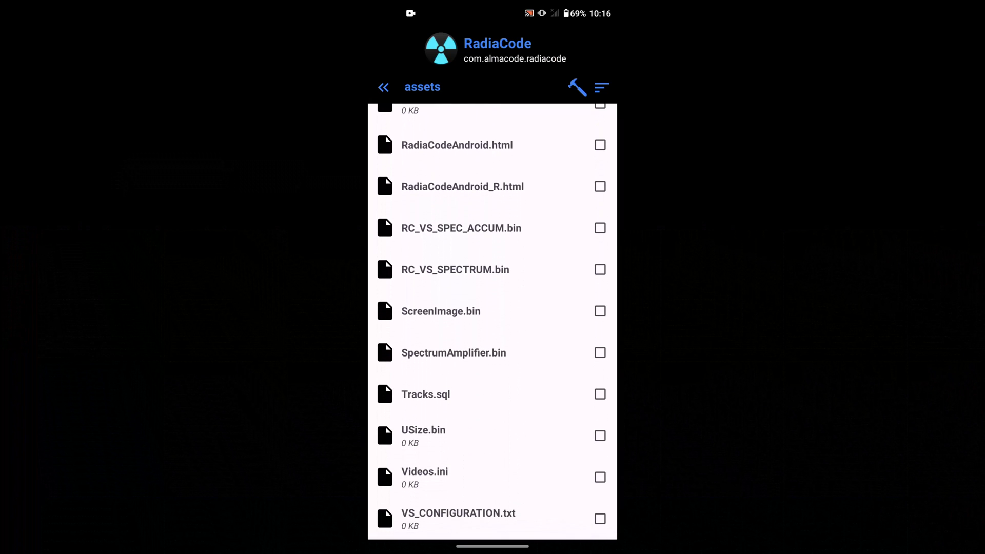
{"action": "left_click", "coordinate": [441, 251]}
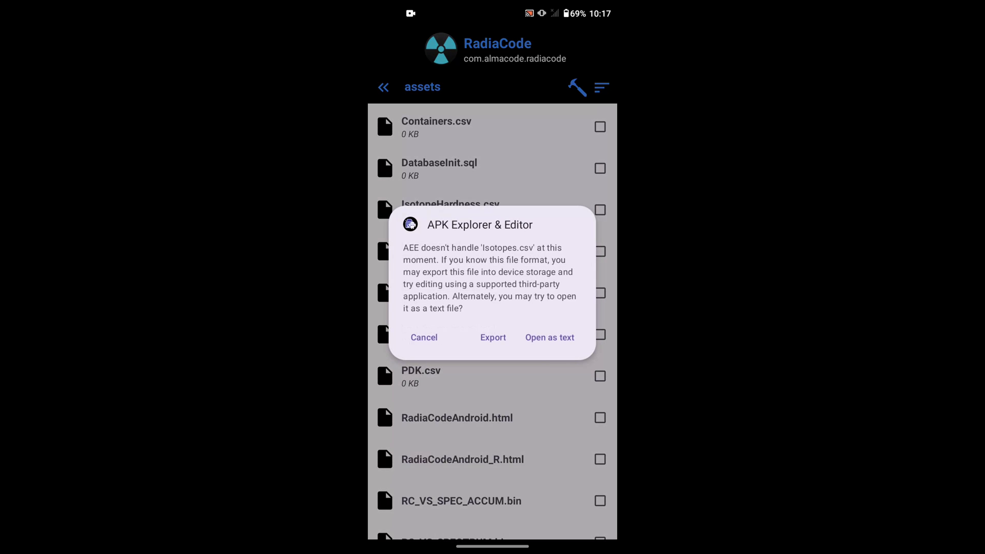
- Open Isotopes.csv as text and add a final 'Mn-54' line after the last Tl-208 entry
{"action": "left_click", "coordinate": [549, 337]}
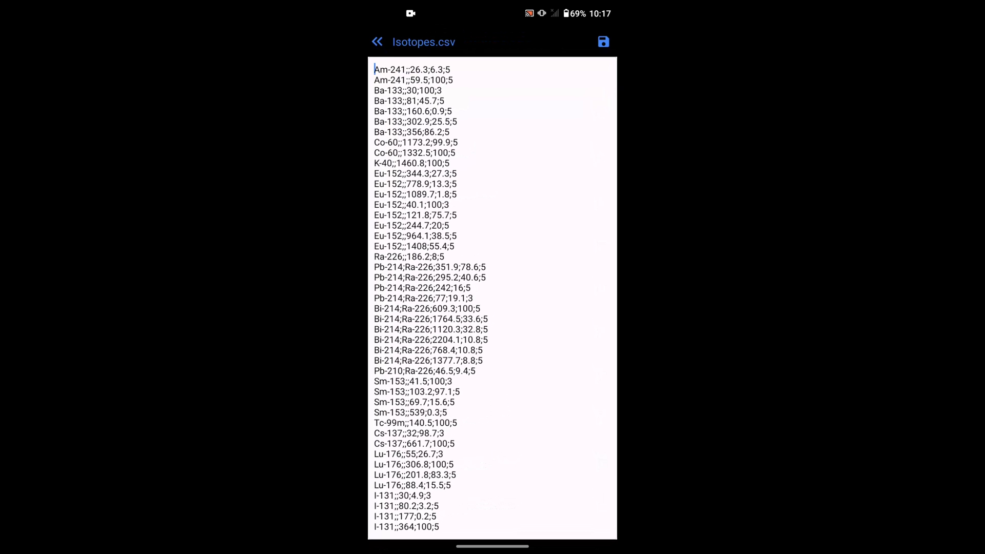
{"action": "scroll", "coordinate": [493, 297], "scroll_direction": "down", "scroll_amount": 5}
{"action": "left_click", "coordinate": [390, 396]}
{"action": "type", "text": "Mn"}
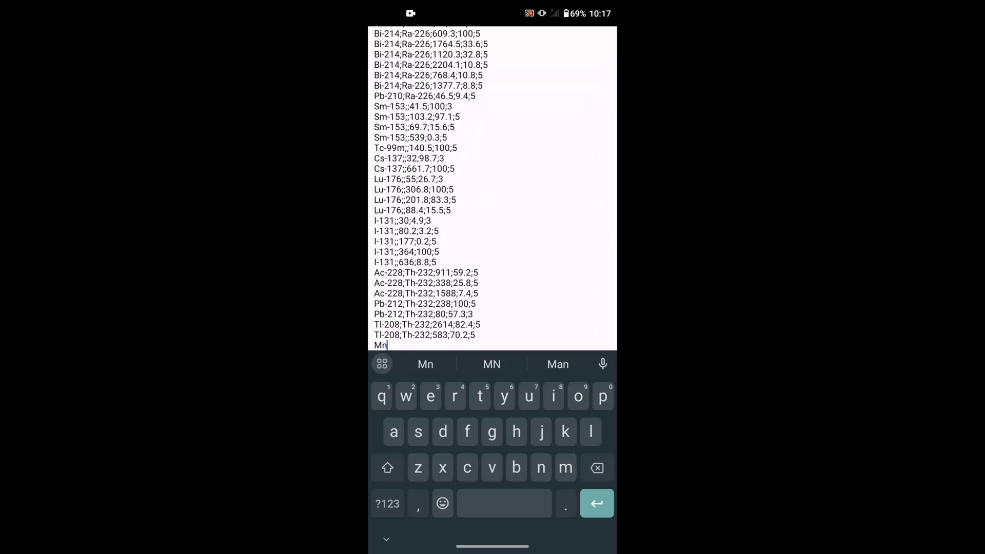
{"action": "left_click", "coordinate": [388, 504]}
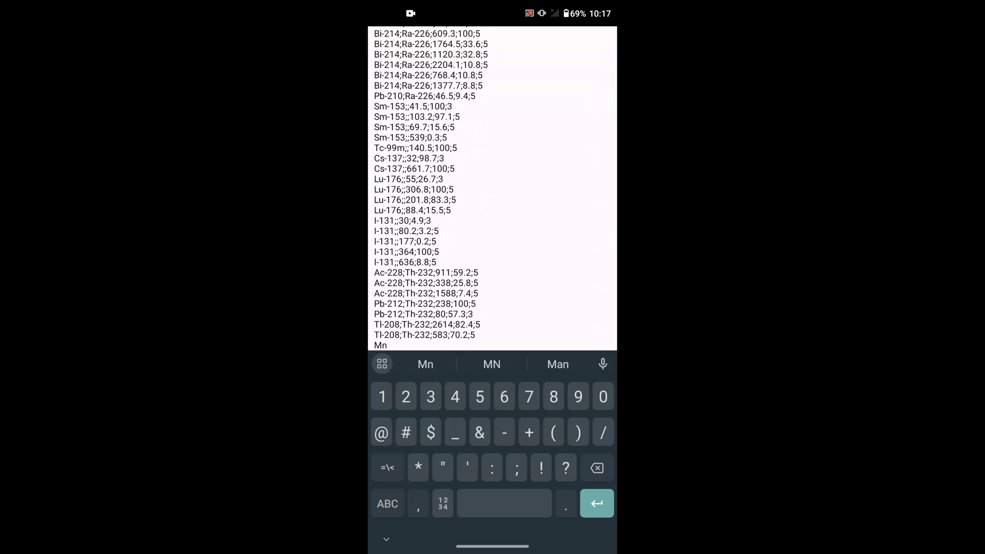
{"action": "type", "text": "n-"}
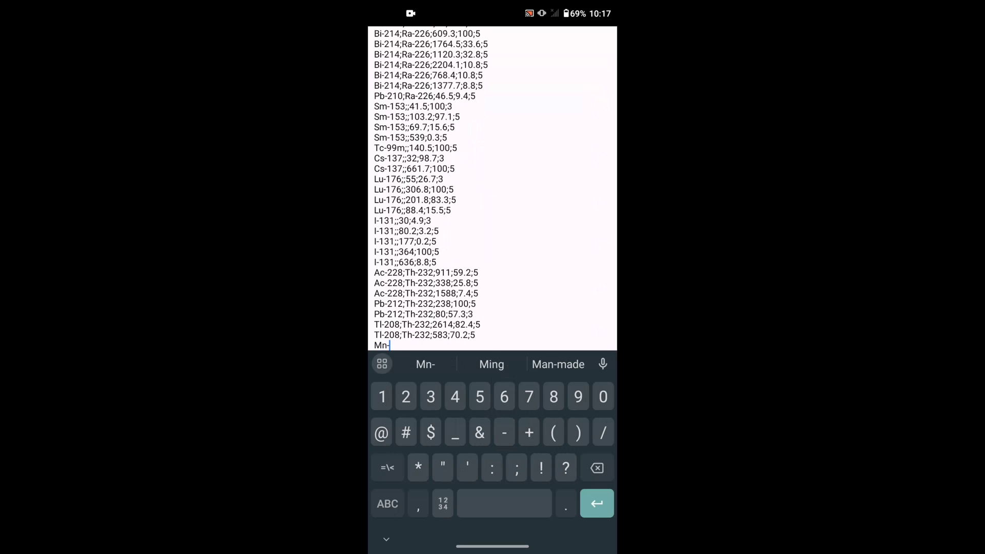
{"action": "type", "text": "54"}
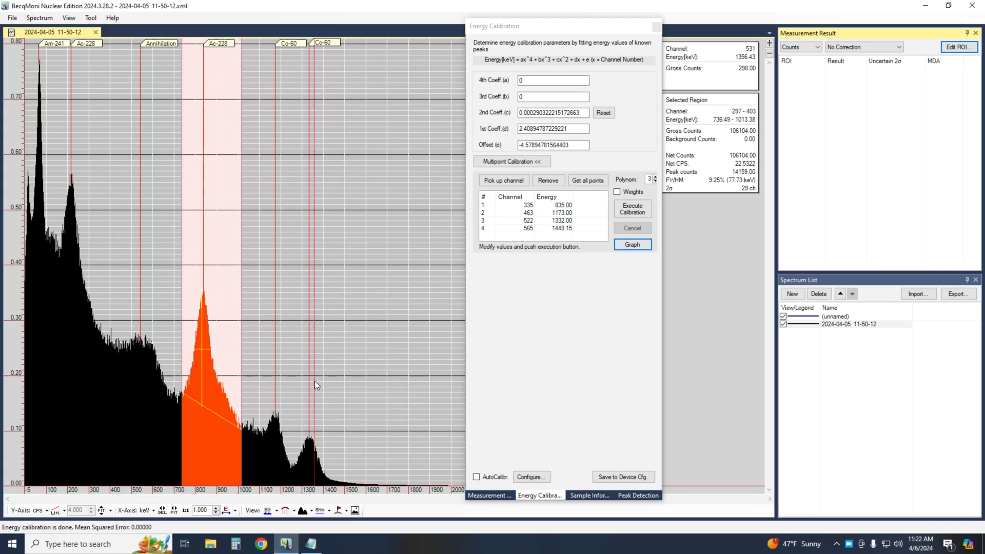
- Select the 728.75–1002.81 keV peak region (channels 294–399) and open the ROI configuration editor
{"action": "left_click", "coordinate": [315, 381]}
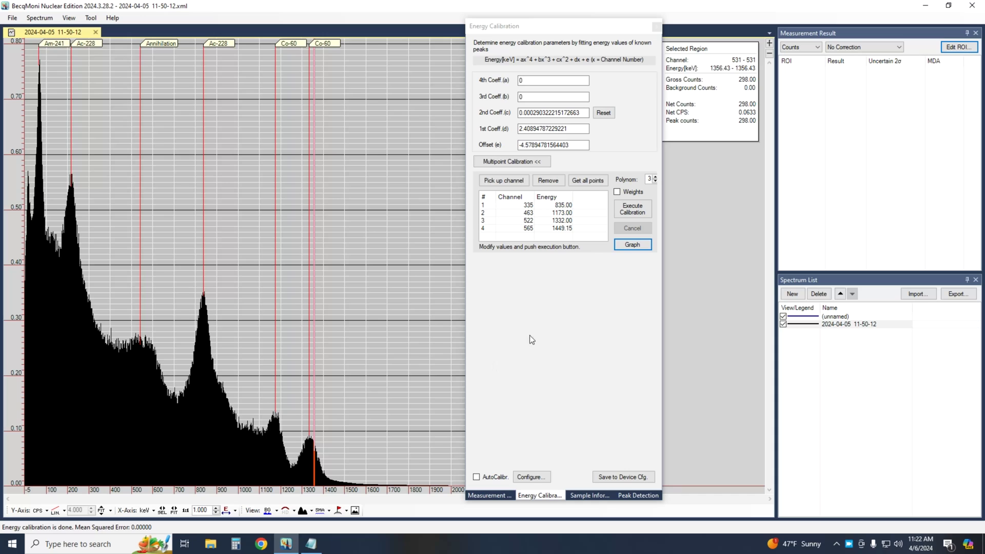
{"action": "left_click_drag", "start_coordinate": [608, 28], "coordinate": [563, 23]}
{"action": "left_click_drag", "start_coordinate": [181, 213], "coordinate": [239, 236]}
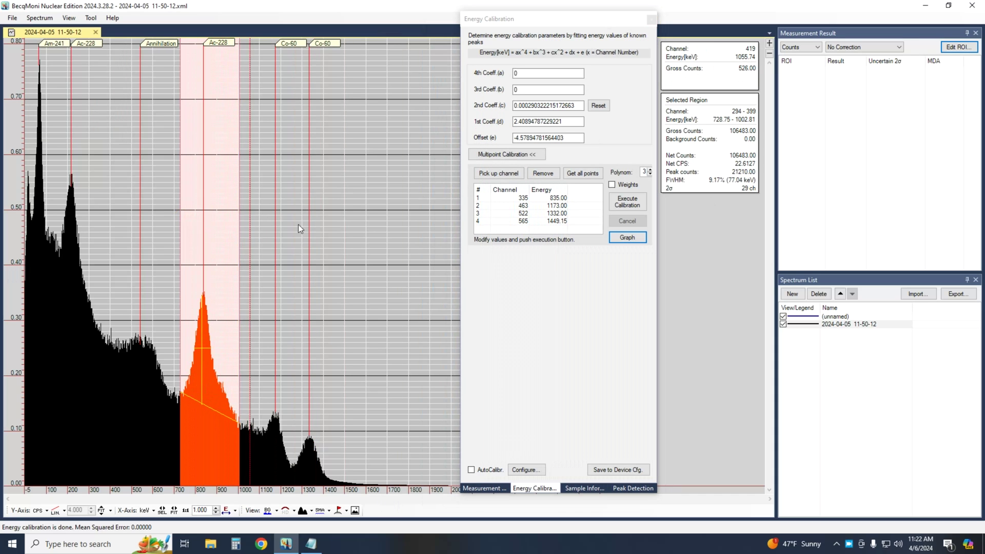
{"action": "left_click", "coordinate": [957, 48]}
- Inspect the RadiaCode Cs-137 Container 100ml definition and its BG Difference primitive, then close the editor
{"action": "left_click", "coordinate": [210, 116]}
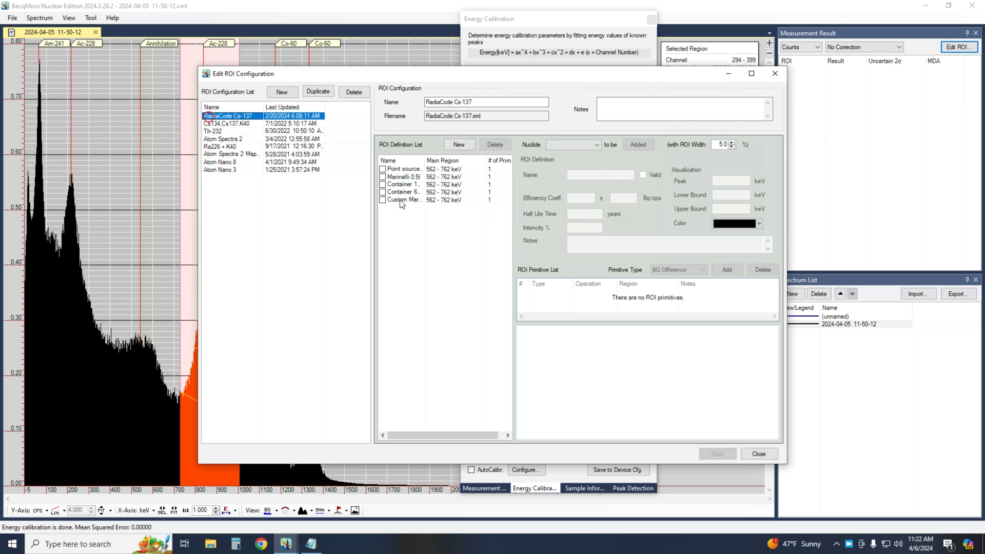
{"action": "left_click", "coordinate": [400, 185]}
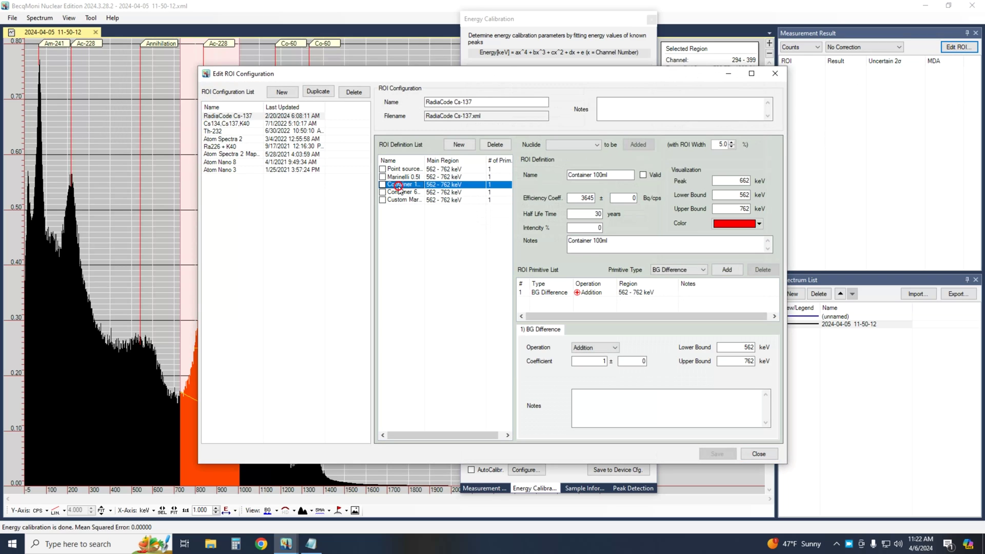
{"action": "left_click", "coordinate": [592, 293]}
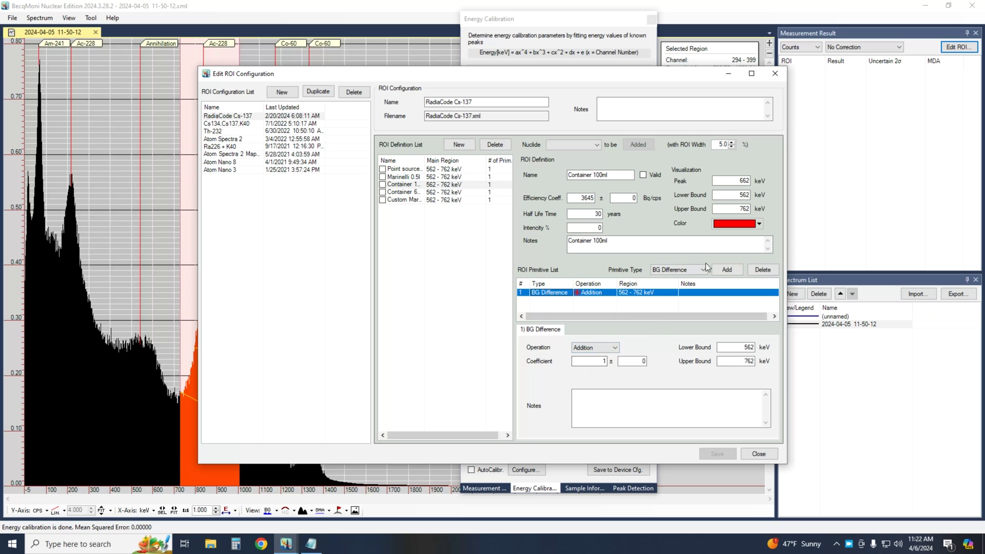
{"action": "left_click", "coordinate": [760, 455]}
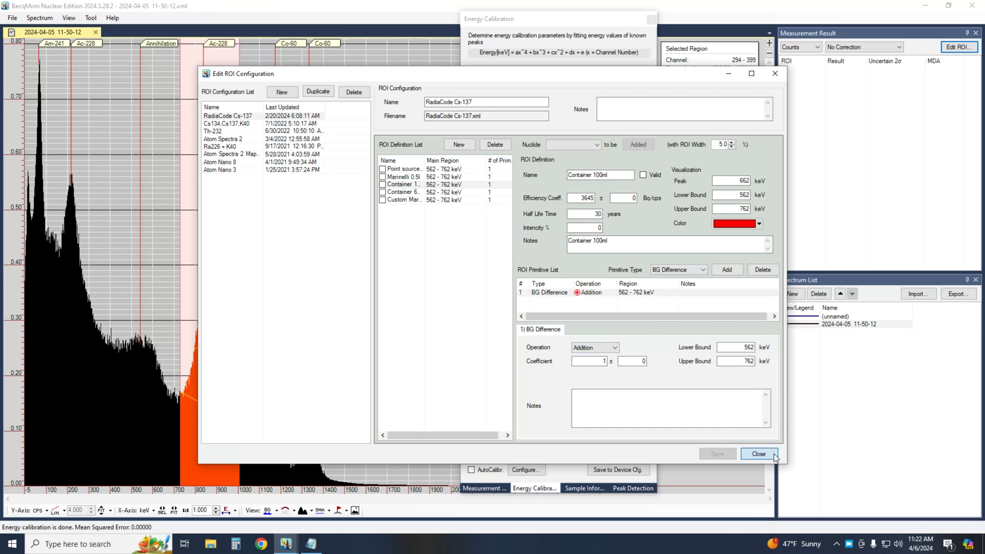
{"action": "left_click", "coordinate": [522, 222]}
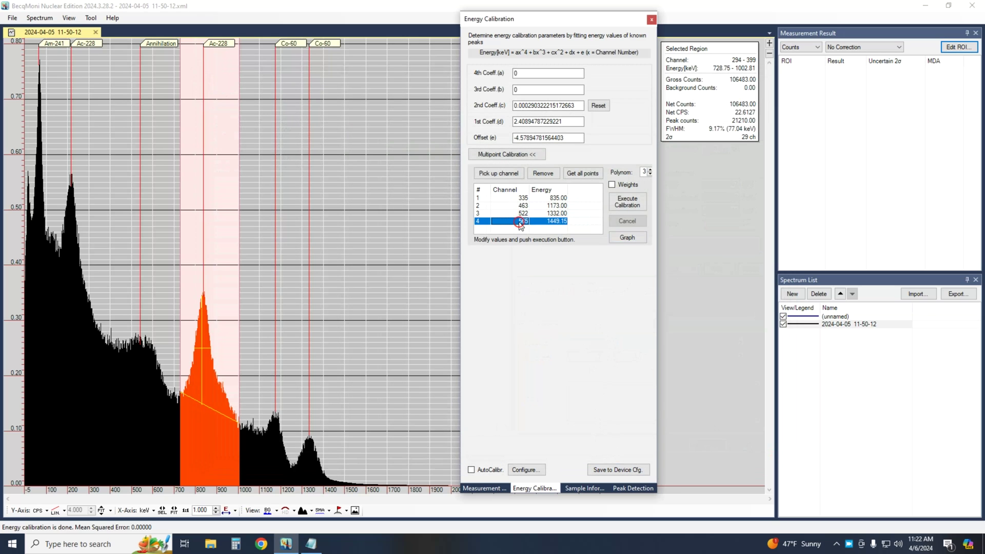
{"action": "left_click", "coordinate": [584, 488]}
{"action": "left_click", "coordinate": [633, 488]}
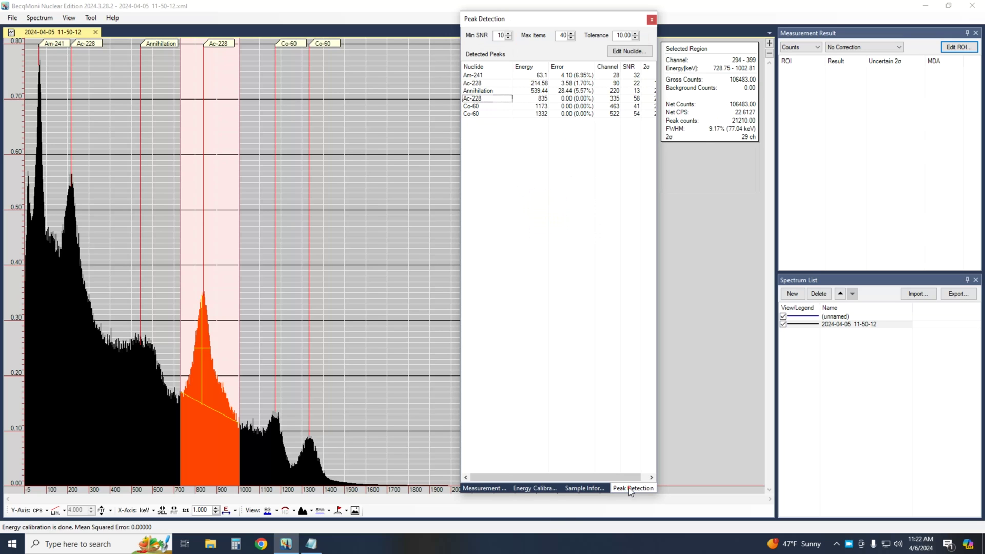
{"action": "right_click", "coordinate": [483, 99]}
{"action": "left_click", "coordinate": [510, 117]}
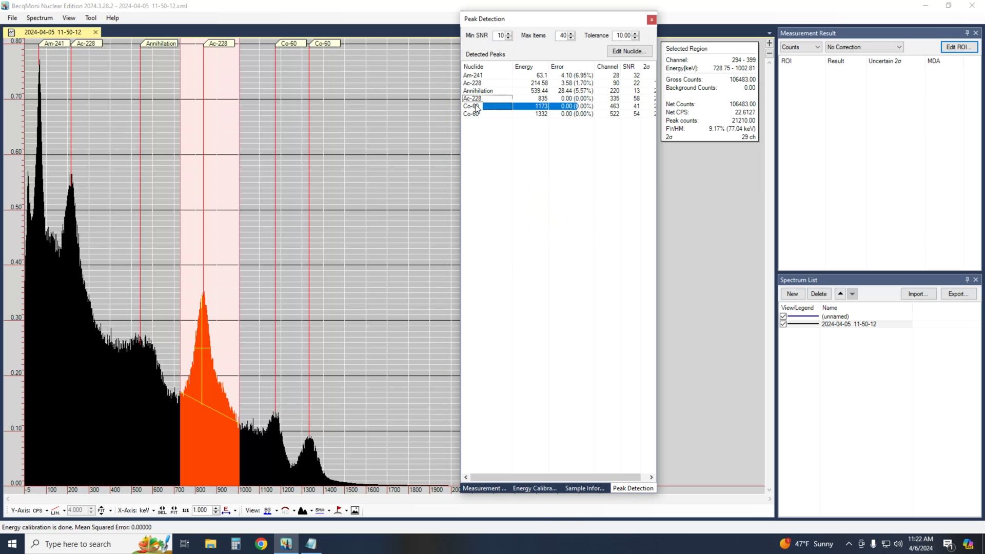
{"action": "left_click", "coordinate": [483, 106]}
{"action": "right_click", "coordinate": [483, 106]}
{"action": "left_click", "coordinate": [497, 122]}
{"action": "right_click", "coordinate": [484, 107]}
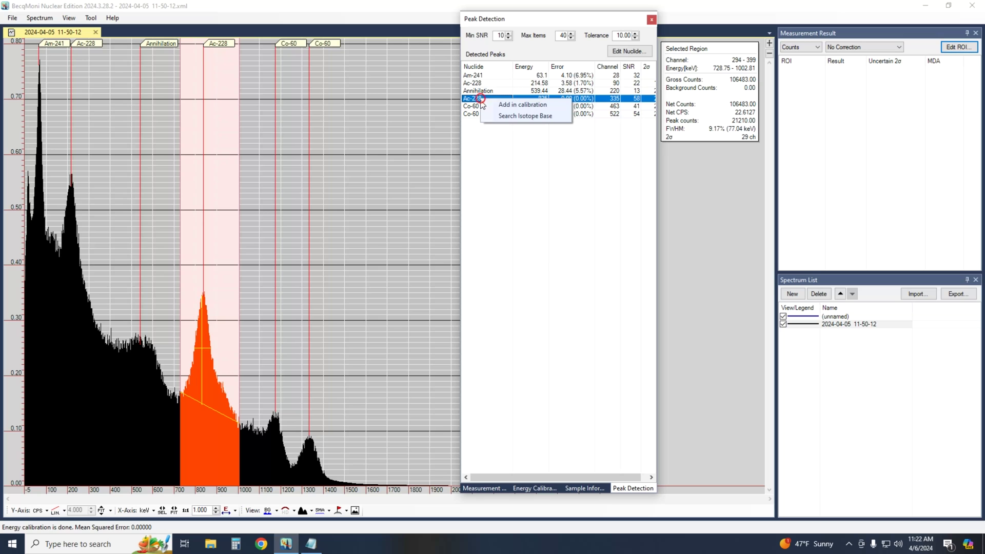
{"action": "left_click", "coordinate": [495, 122]}
{"action": "left_click", "coordinate": [486, 116]}
{"action": "left_click", "coordinate": [530, 490]}
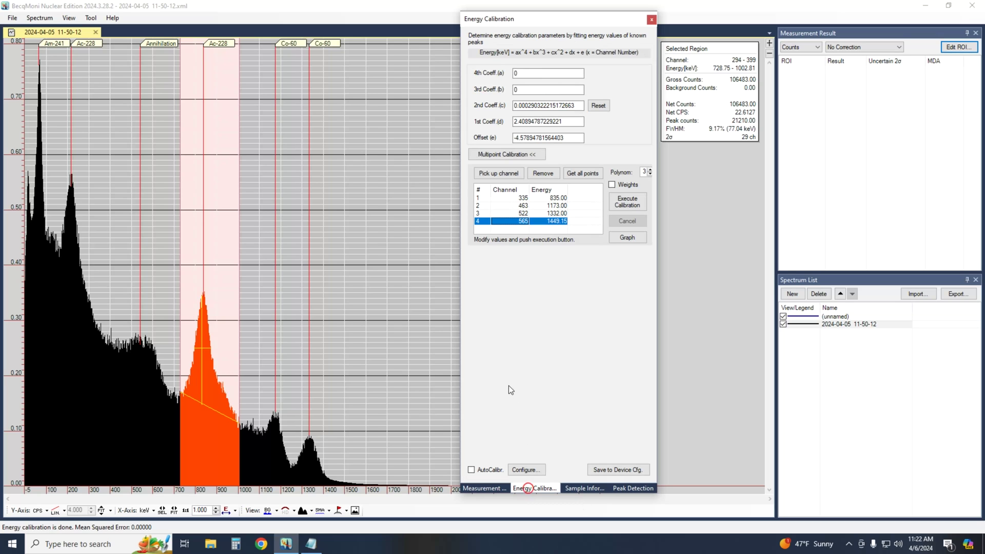
{"action": "left_click", "coordinate": [495, 154]}
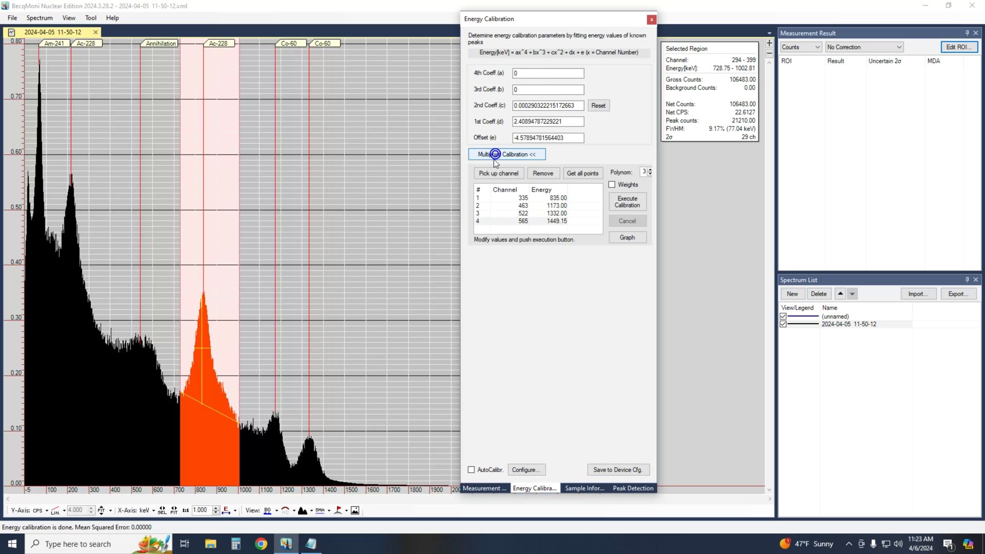
{"action": "left_click", "coordinate": [503, 215]}
{"action": "left_click", "coordinate": [499, 198]}
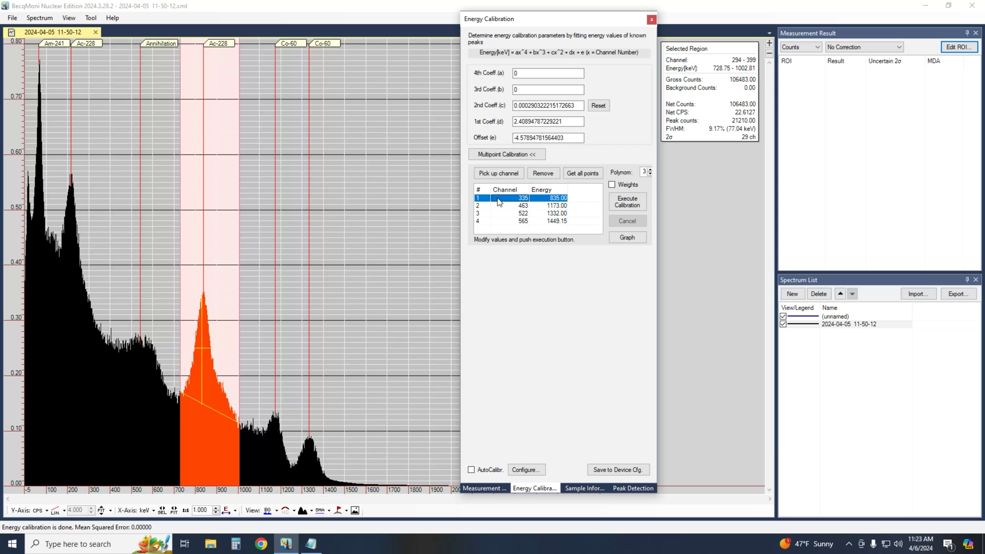
{"action": "left_click", "coordinate": [634, 237]}
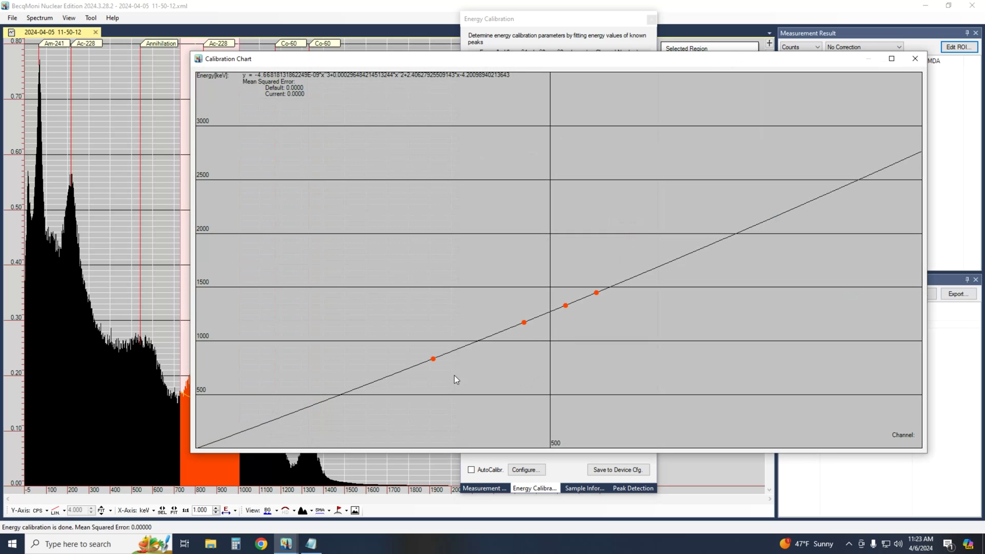
{"action": "left_click", "coordinate": [914, 60]}
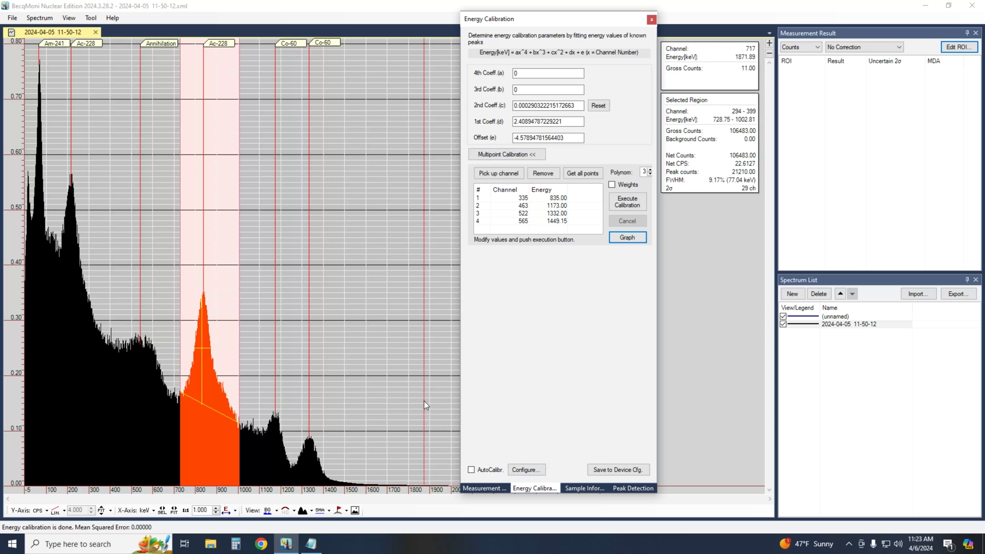
{"action": "left_click", "coordinate": [380, 426]}
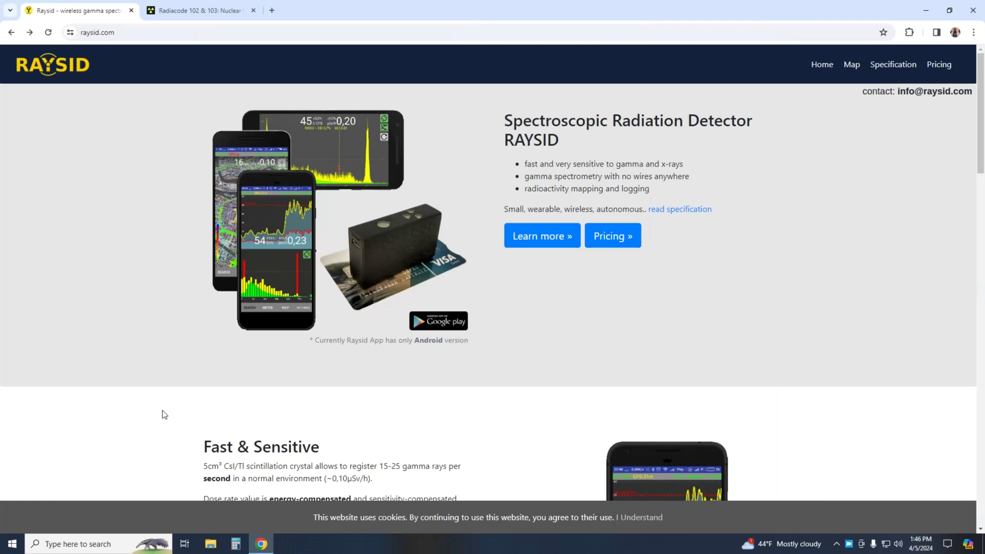
- Scroll through raysid.com pricing, from FWHM <7% at 699.99 EUR to <13% at 399.99 EUR
{"action": "scroll", "coordinate": [164, 415], "scroll_direction": "down", "scroll_amount": 4}
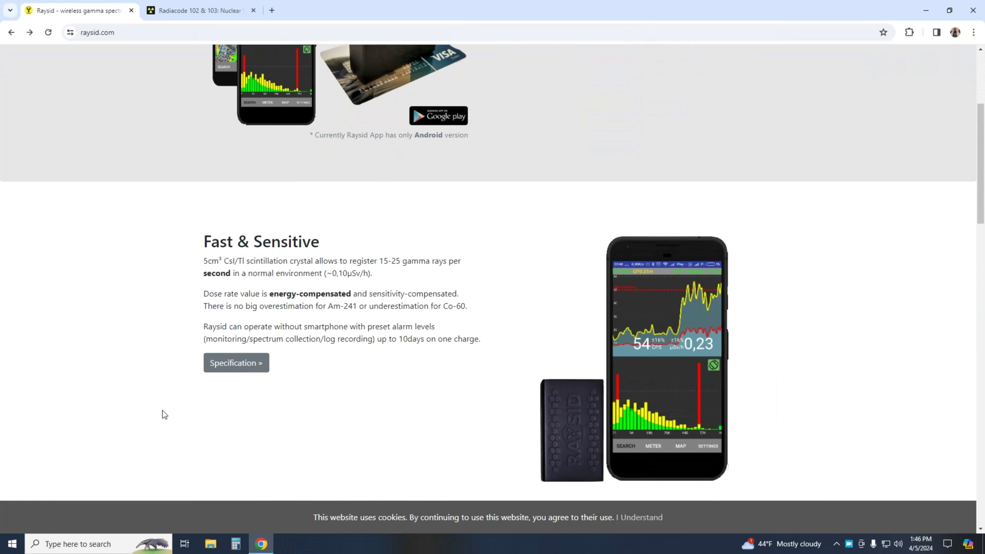
{"action": "scroll", "coordinate": [164, 415], "scroll_direction": "down", "scroll_amount": 3}
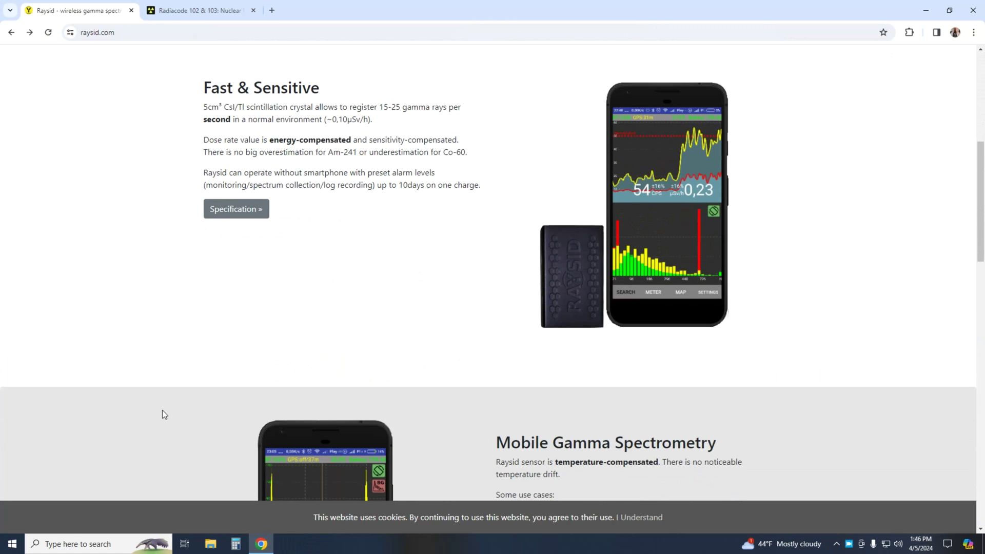
{"action": "scroll", "coordinate": [162, 411], "scroll_direction": "down", "scroll_amount": 5}
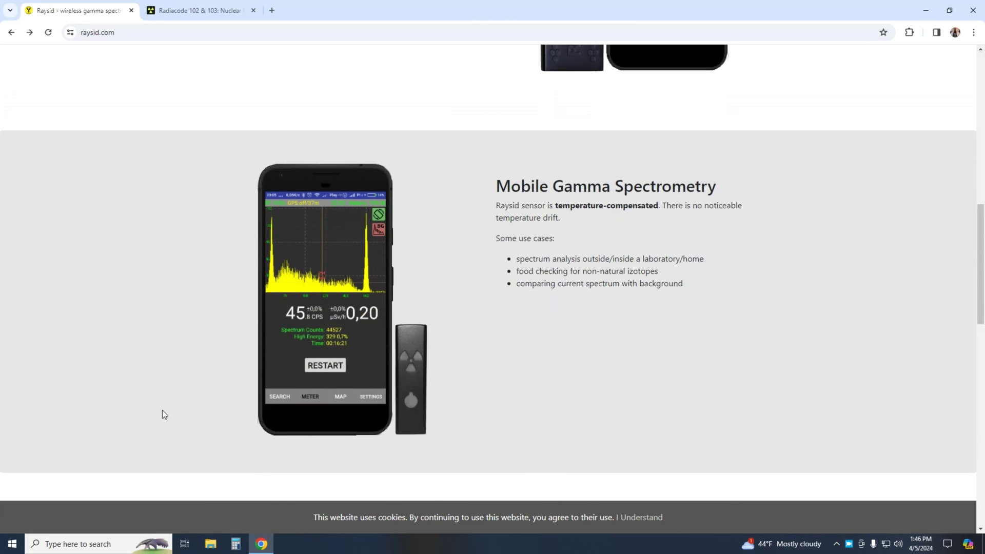
{"action": "scroll", "coordinate": [162, 414], "scroll_direction": "down", "scroll_amount": 5}
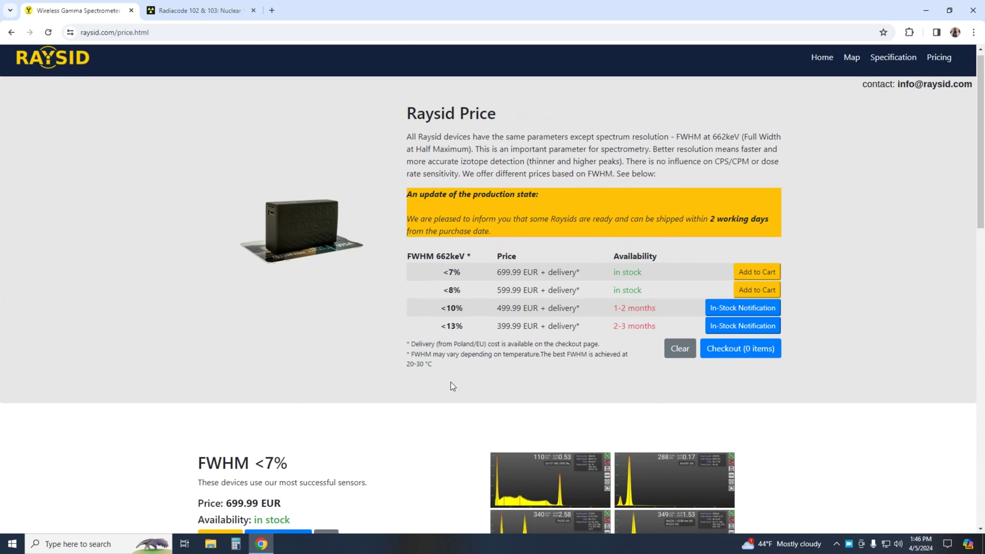
{"action": "scroll", "coordinate": [452, 386], "scroll_direction": "down", "scroll_amount": 4}
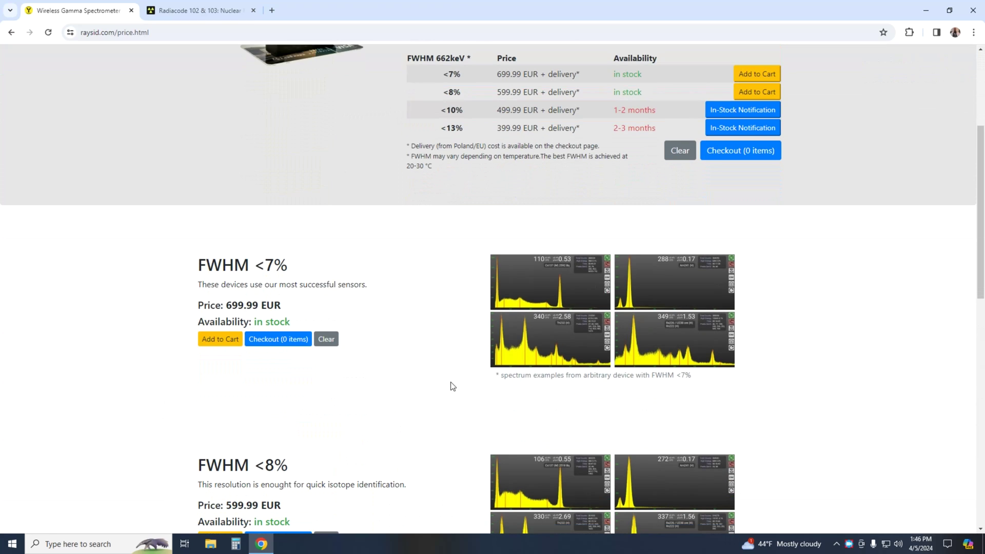
{"action": "scroll", "coordinate": [453, 386], "scroll_direction": "down", "scroll_amount": 2}
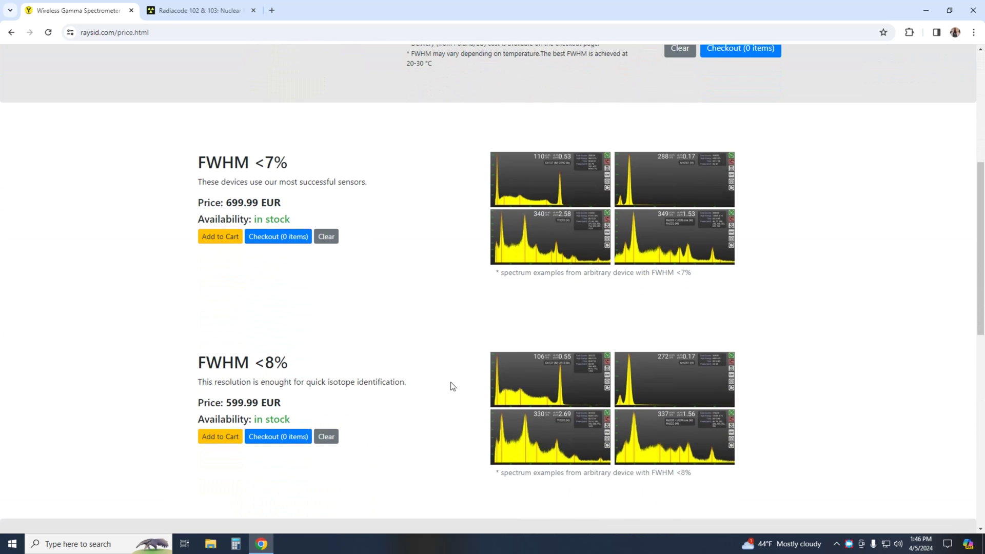
{"action": "scroll", "coordinate": [450, 386], "scroll_direction": "down", "scroll_amount": 6}
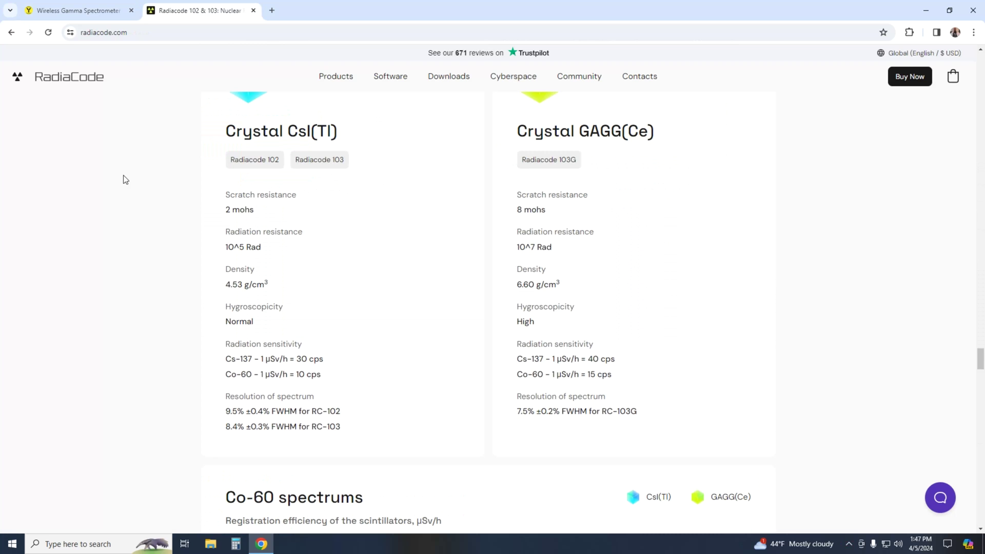
- Scroll radiacode.com to the Monitor, Dose, Search and Spectrum mode cards above the Radiacode 102/103/103G tech specs
{"action": "scroll", "coordinate": [124, 177], "scroll_direction": "down", "scroll_amount": 7}
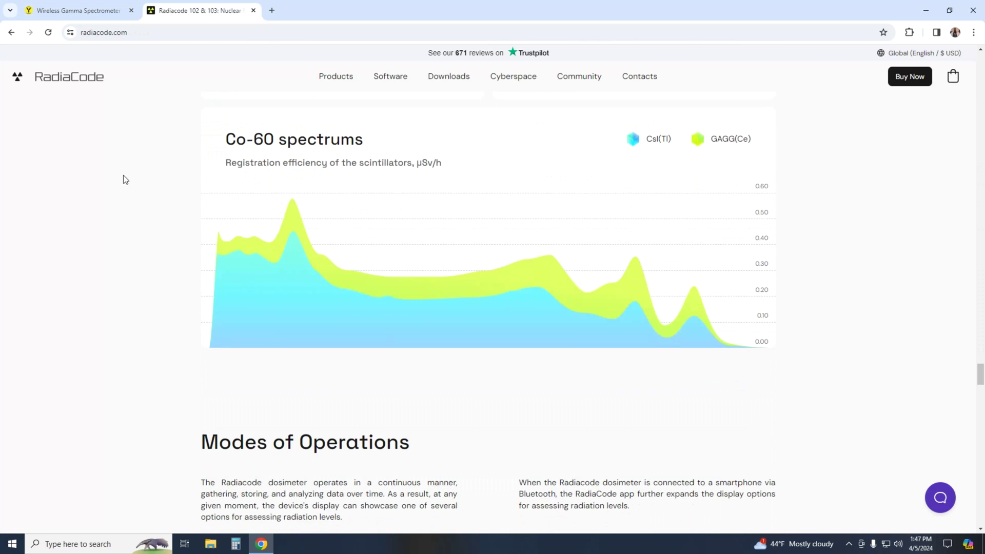
{"action": "scroll", "coordinate": [123, 177], "scroll_direction": "down", "scroll_amount": 8}
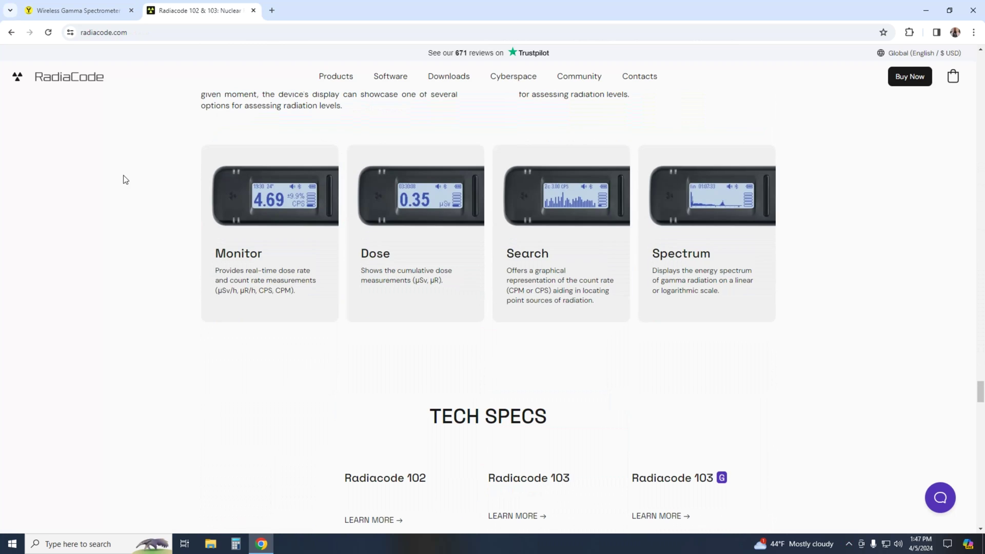
{"action": "scroll", "coordinate": [123, 179], "scroll_direction": "down", "scroll_amount": 8}
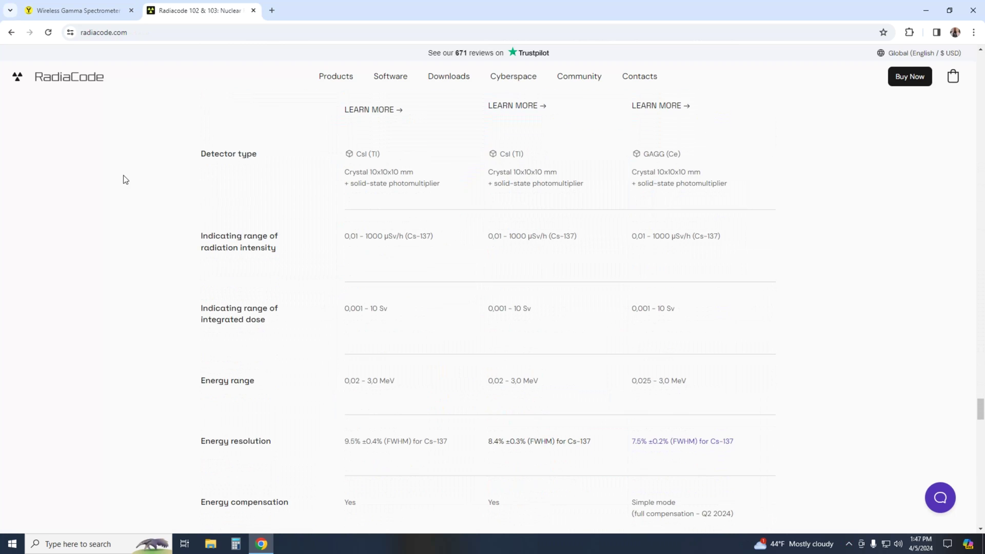
{"action": "scroll", "coordinate": [124, 180], "scroll_direction": "up", "scroll_amount": 6}
{"action": "scroll", "coordinate": [123, 179], "scroll_direction": "down", "scroll_amount": 6}
{"action": "scroll", "coordinate": [124, 179], "scroll_direction": "up", "scroll_amount": 7}
{"action": "scroll", "coordinate": [123, 180], "scroll_direction": "up", "scroll_amount": 1}
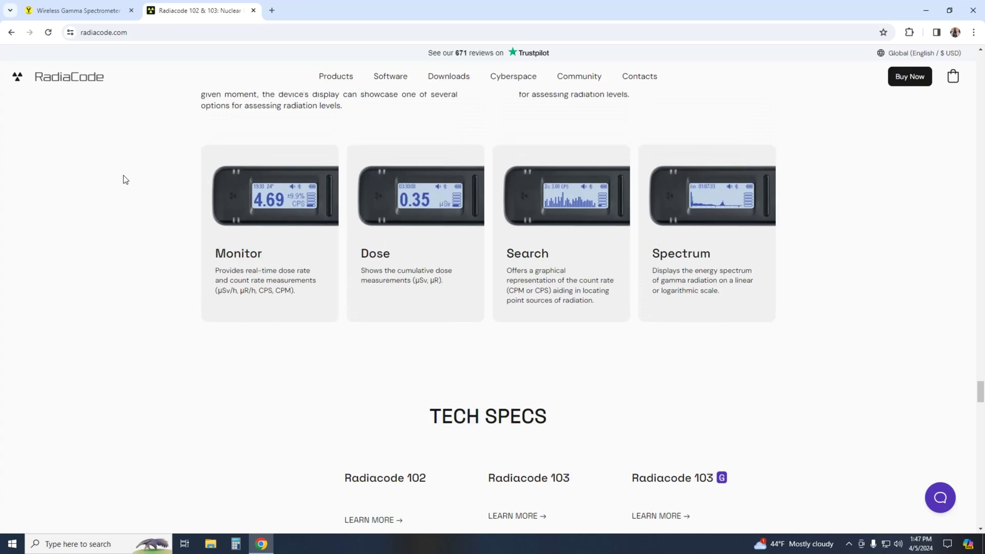